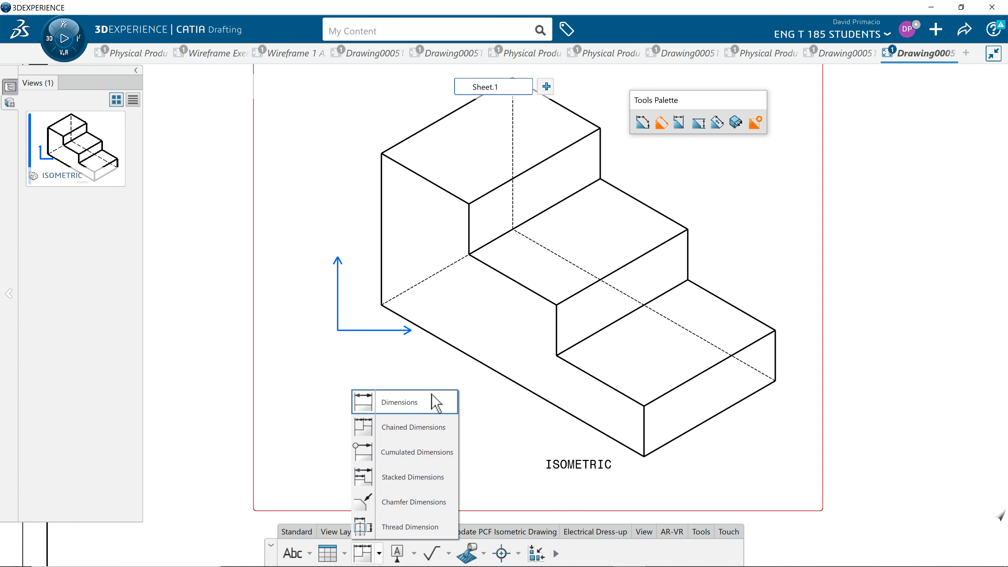
Dimension the stair block's full height on its front vertical edge and its overall length along the long bottom edge
{"action": "left_click", "coordinate": [382, 237]}
{"action": "left_click", "coordinate": [290, 275]}
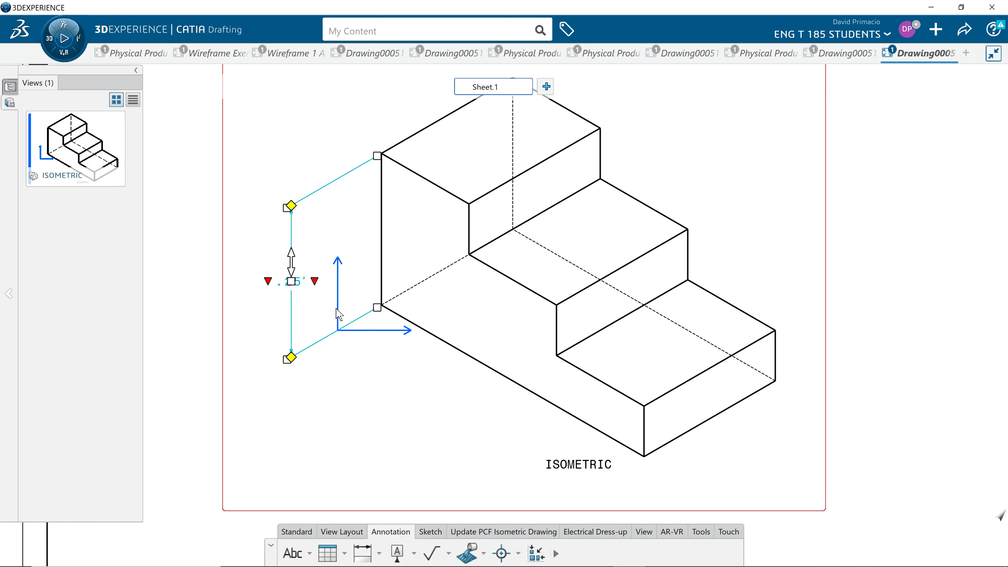
{"action": "left_click", "coordinate": [368, 556]}
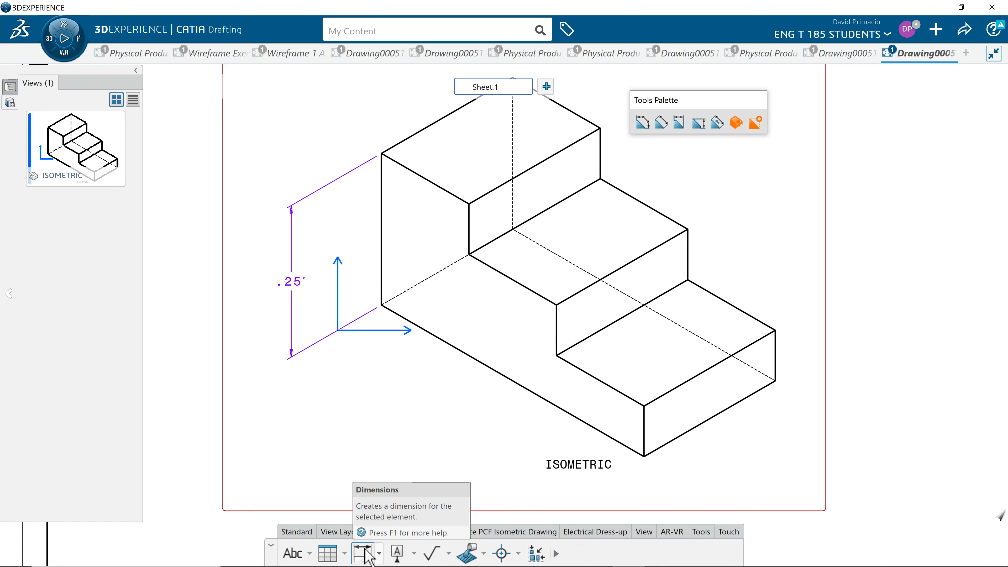
{"action": "left_click", "coordinate": [517, 384]}
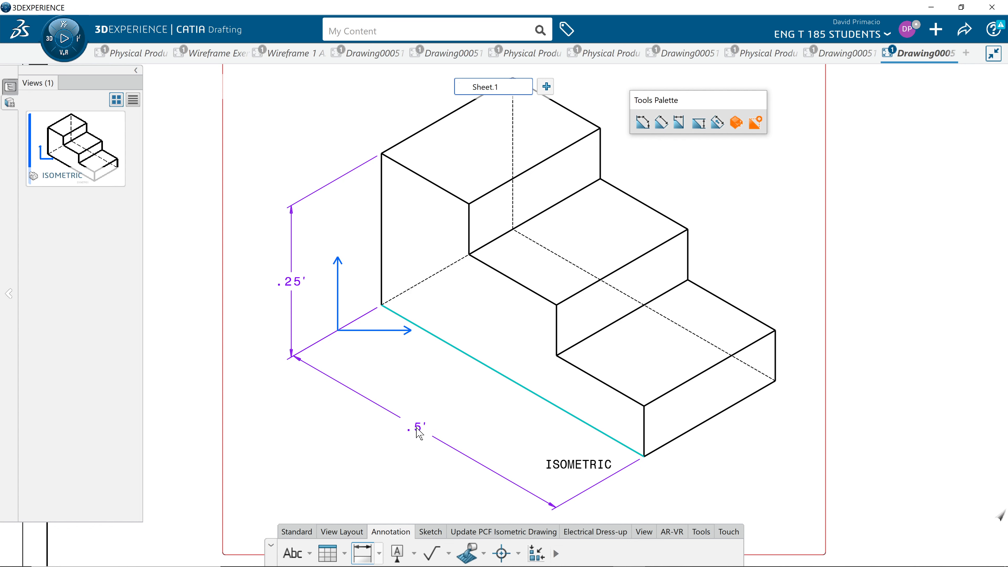
{"action": "left_click", "coordinate": [419, 435]}
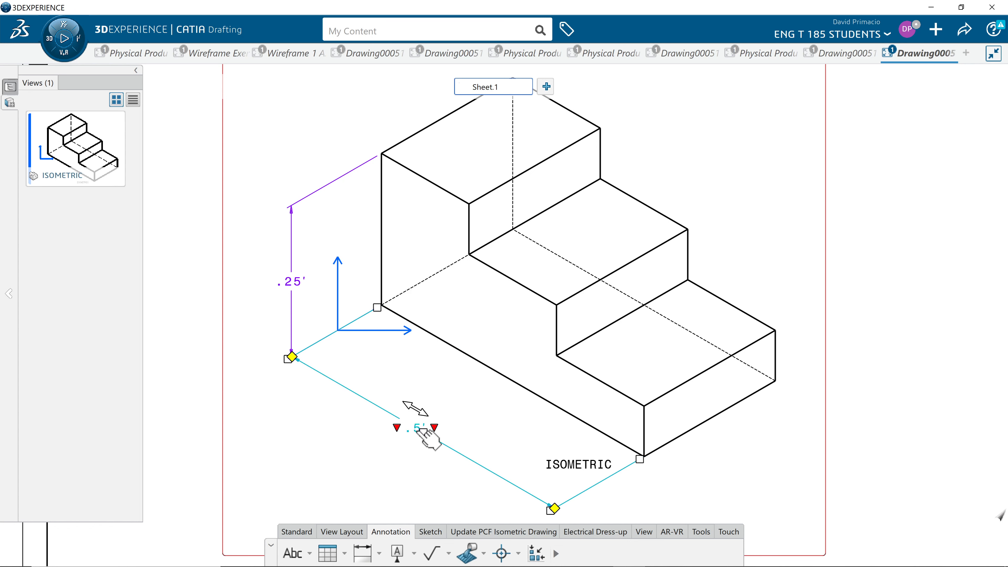
{"action": "left_click", "coordinate": [592, 453]}
{"action": "middle_click_drag", "start_coordinate": [592, 452], "coordinate": [545, 440]}
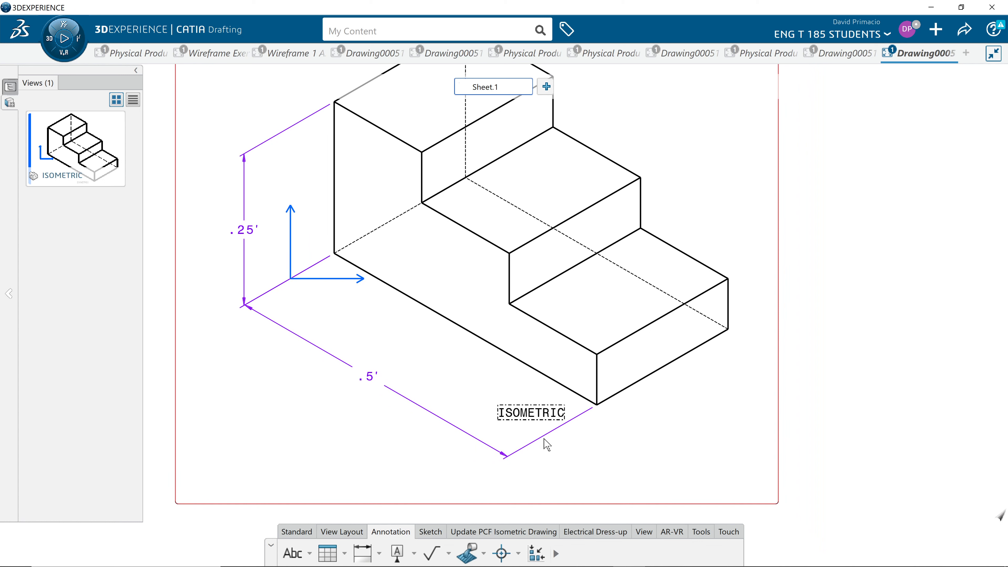
Dimension the block's width along the bottom edge of the lowest step, placing the dimension outside the view geometry
{"action": "left_click", "coordinate": [362, 553]}
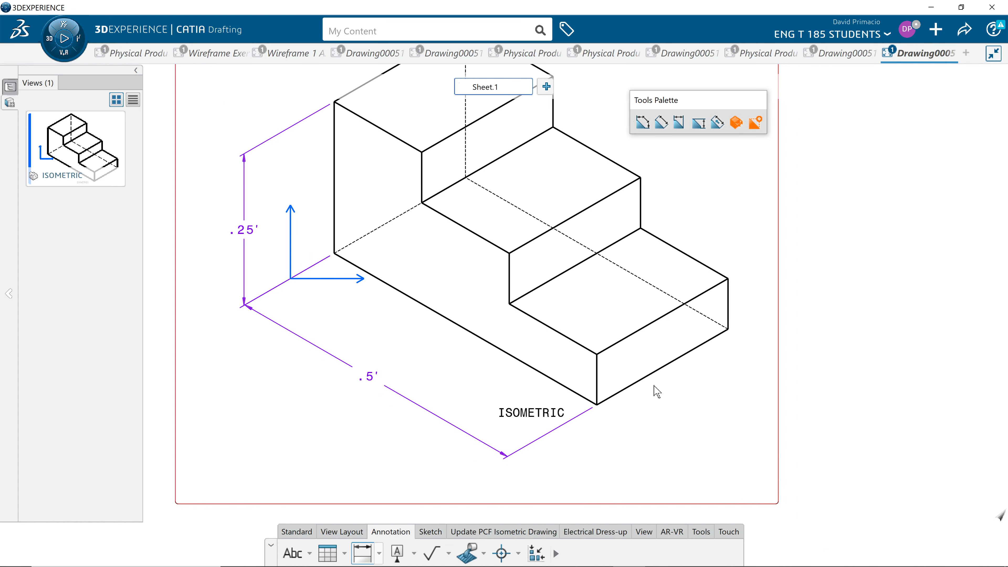
{"action": "left_click", "coordinate": [654, 375]}
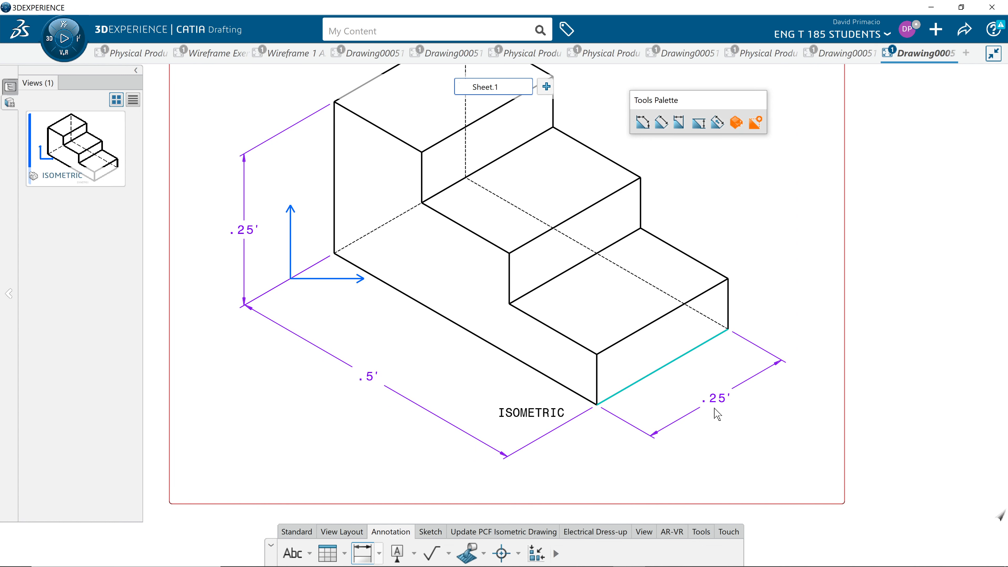
{"action": "left_click", "coordinate": [718, 414]}
{"action": "left_click", "coordinate": [607, 499]}
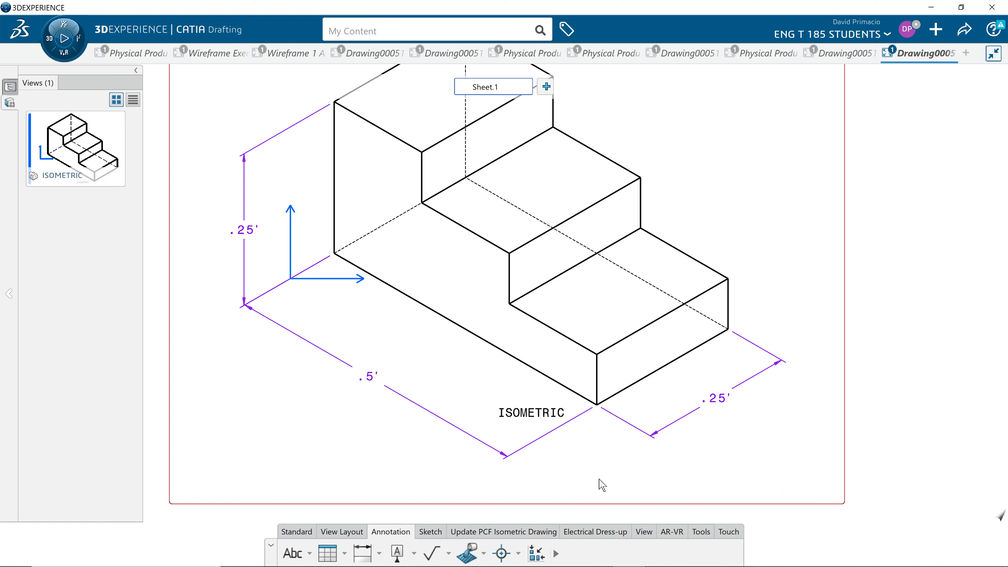
{"action": "scroll", "coordinate": [647, 476], "scroll_direction": "down", "scroll_amount": 3}
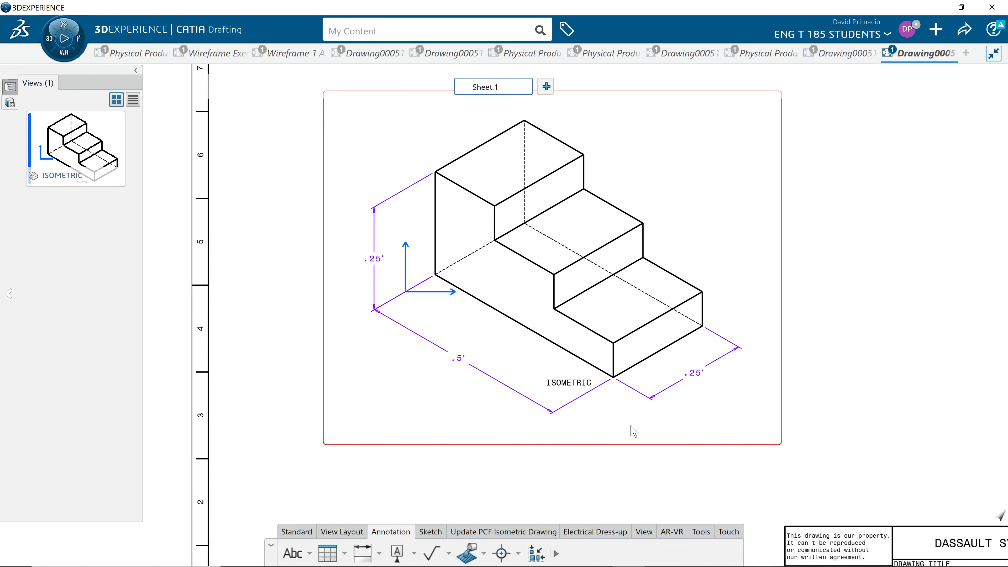
{"action": "scroll", "coordinate": [634, 431], "scroll_direction": "up", "scroll_amount": 1}
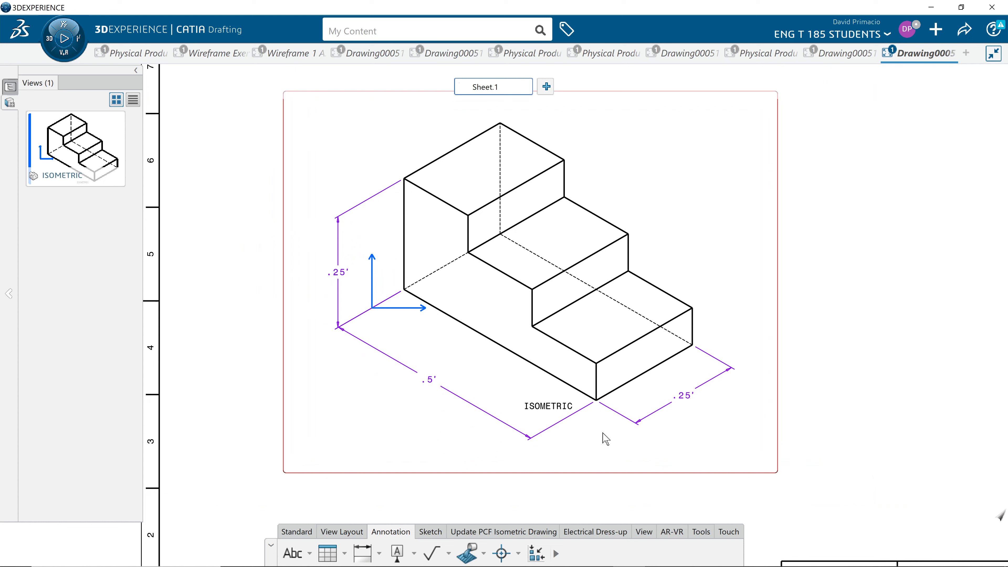
Undo the height, length and width dimensions on the isometric view
{"action": "key", "text": "ctrl+z"}
{"action": "key", "text": "ctrl+z"}
{"action": "key", "text": "ctrl+z"}
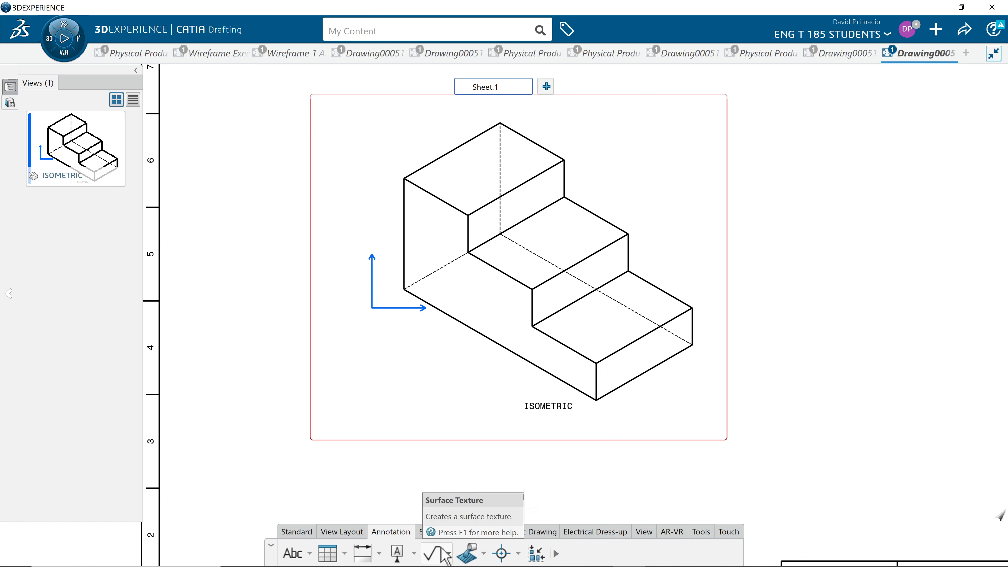
Dimension the block's height between the long bottom edge and the parallel front edge of the highest step
{"action": "left_click", "coordinate": [363, 555]}
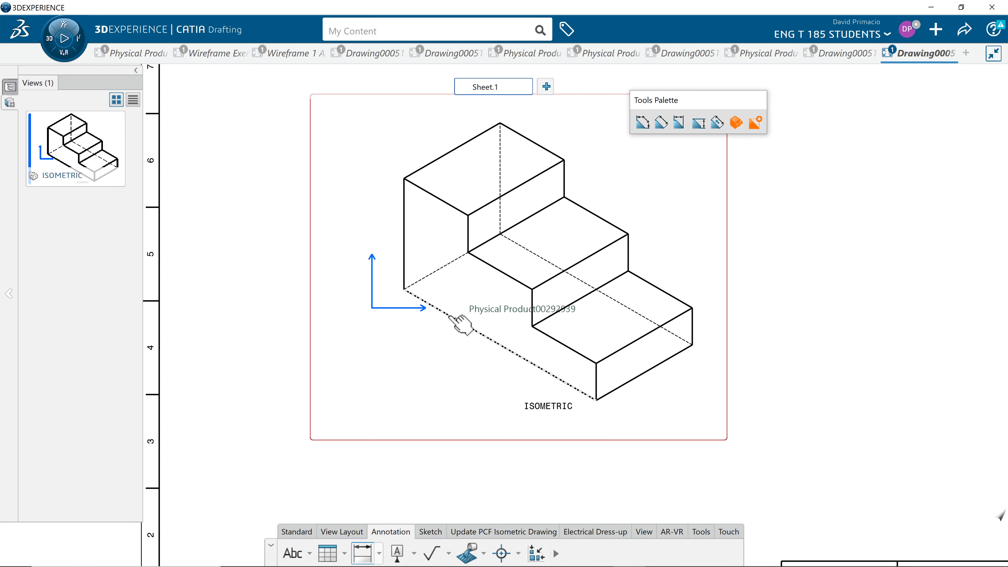
{"action": "left_click", "coordinate": [461, 322]}
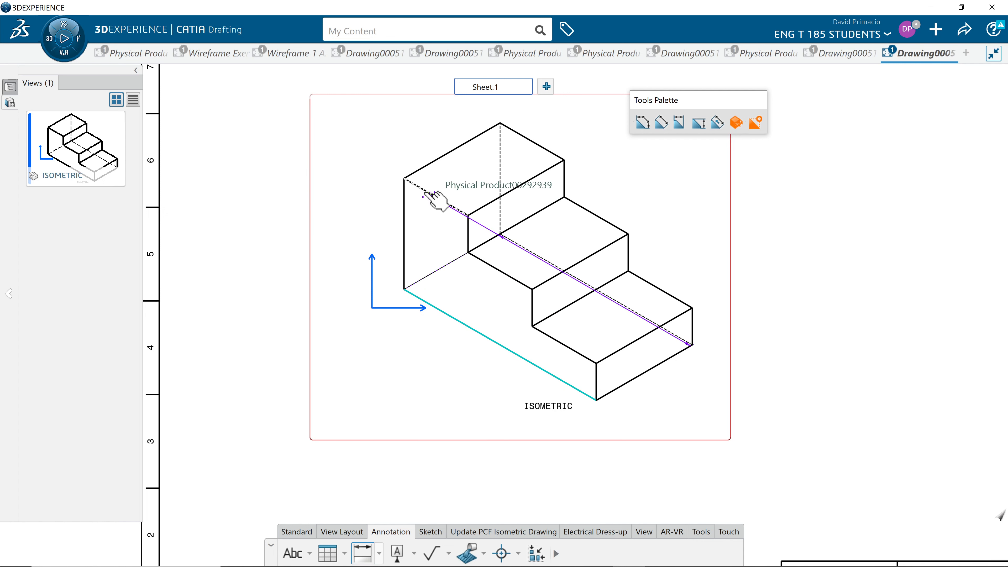
{"action": "left_click", "coordinate": [420, 188]}
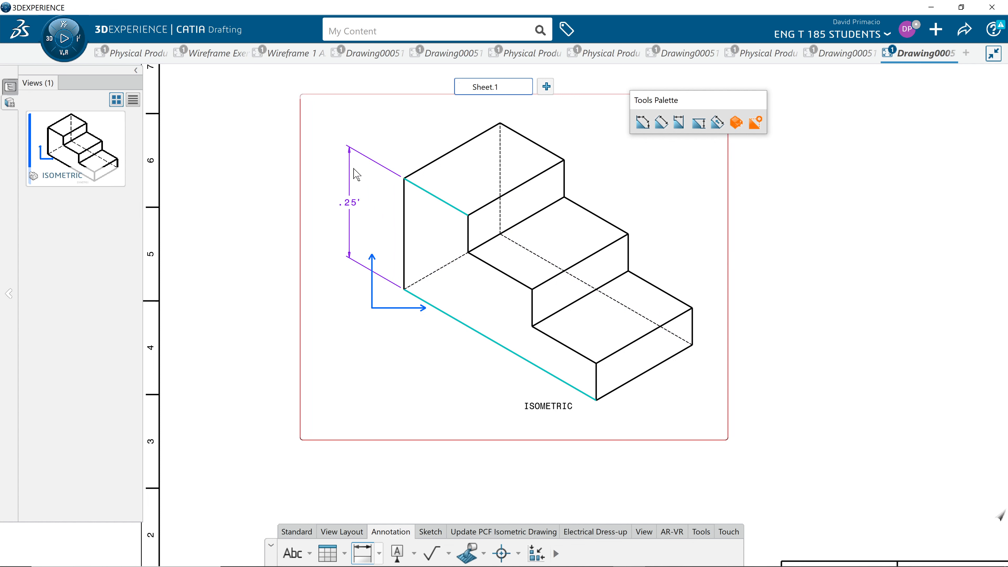
{"action": "left_click", "coordinate": [348, 224]}
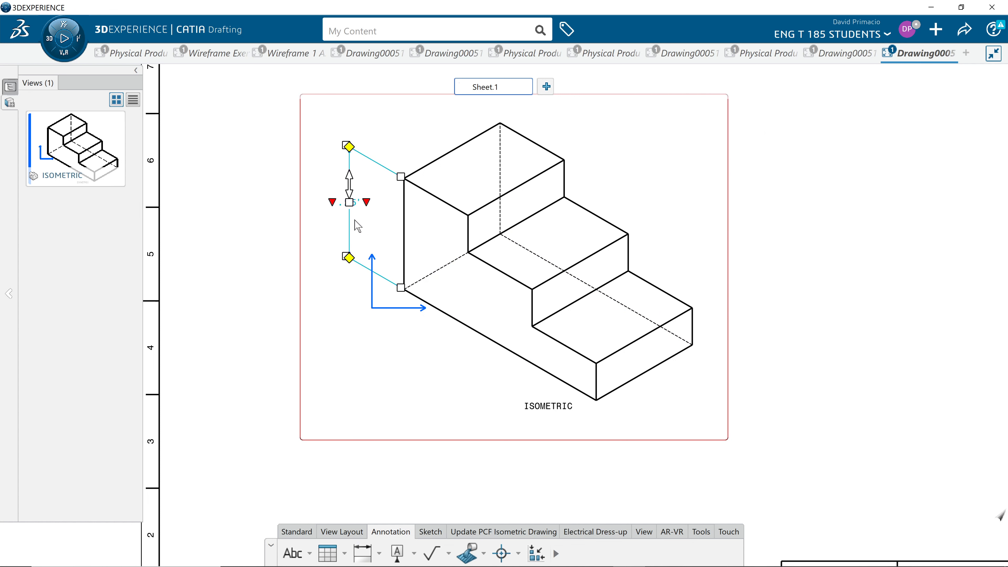
{"action": "left_click", "coordinate": [472, 379]}
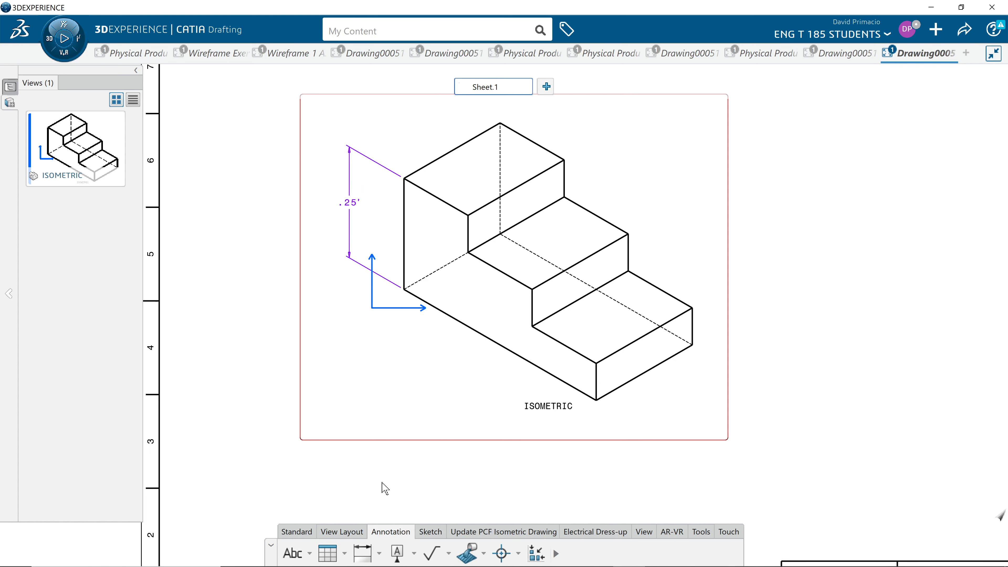
Add a second height dimension between the hidden bottom edge at the tall end and the parallel top edge above it
{"action": "left_click", "coordinate": [362, 553]}
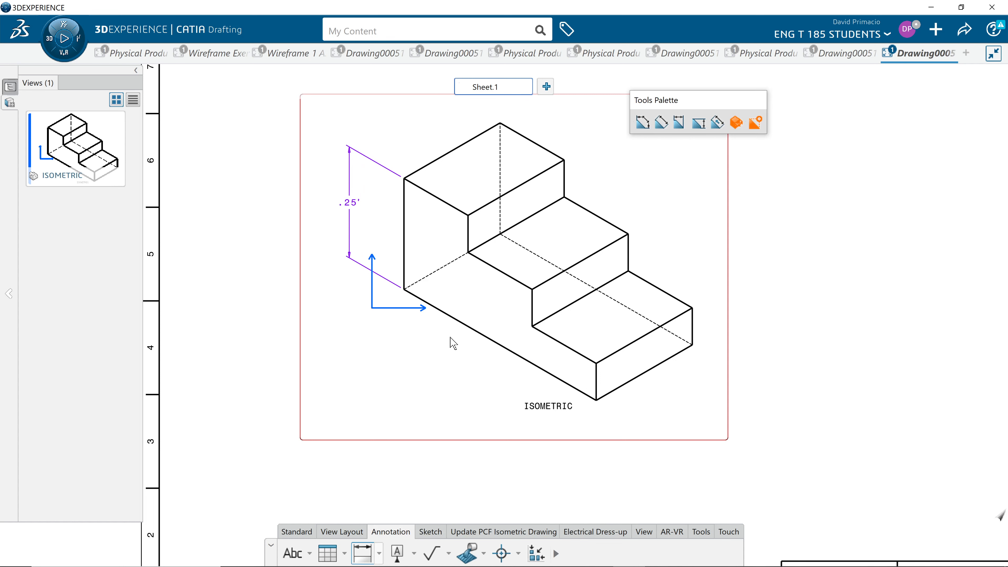
{"action": "left_click", "coordinate": [426, 280]}
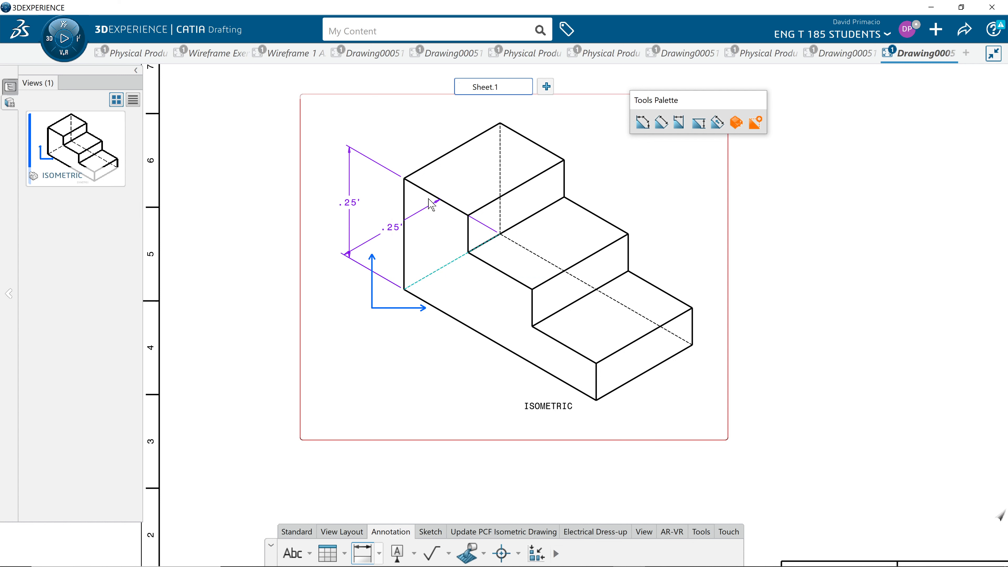
{"action": "left_click", "coordinate": [435, 169]}
{"action": "left_click", "coordinate": [339, 272]}
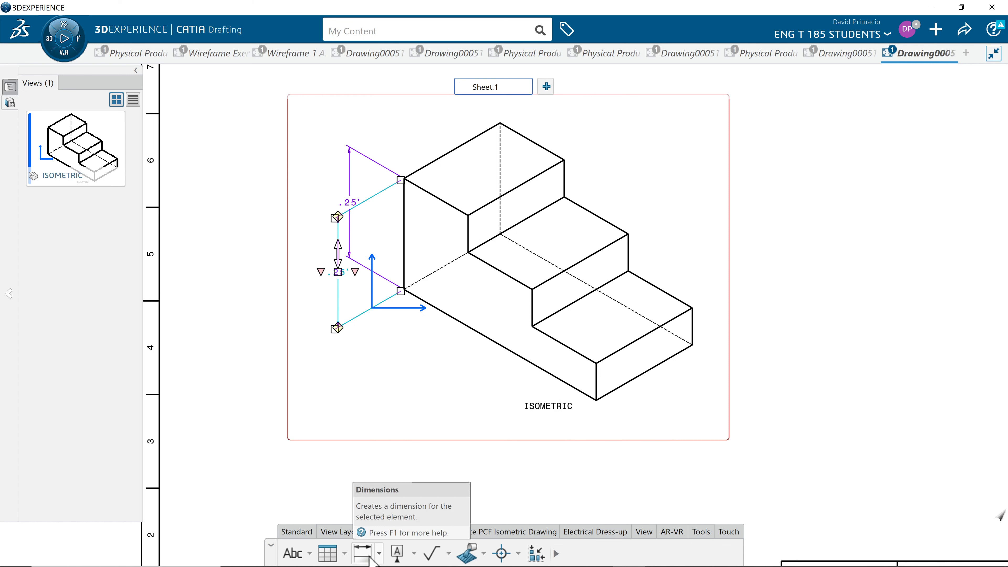
Dimension the block's width between the long visible bottom edge and the parallel hidden bottom edge, placed beyond the lowest step
{"action": "left_click", "coordinate": [553, 376]}
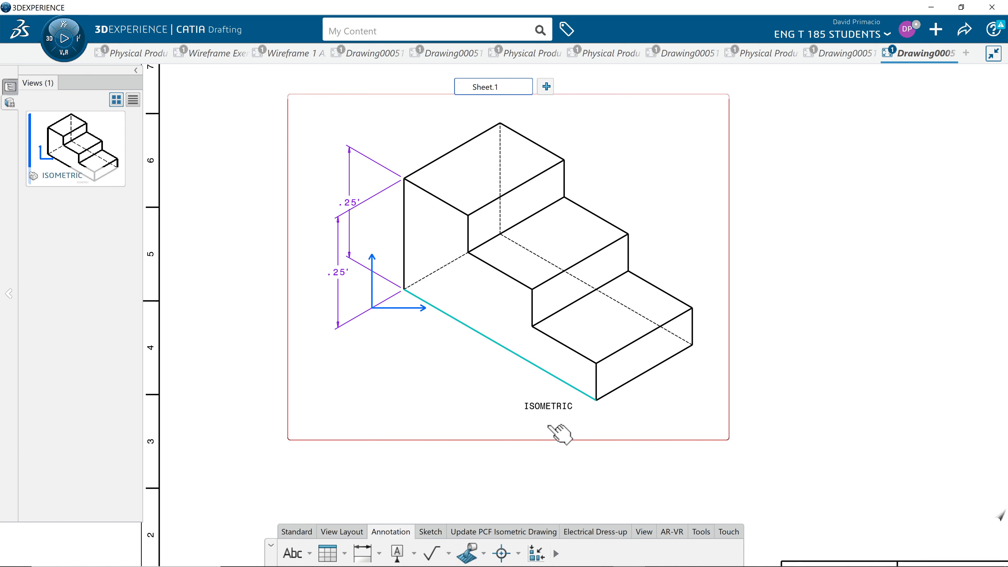
{"action": "left_click", "coordinate": [369, 551]}
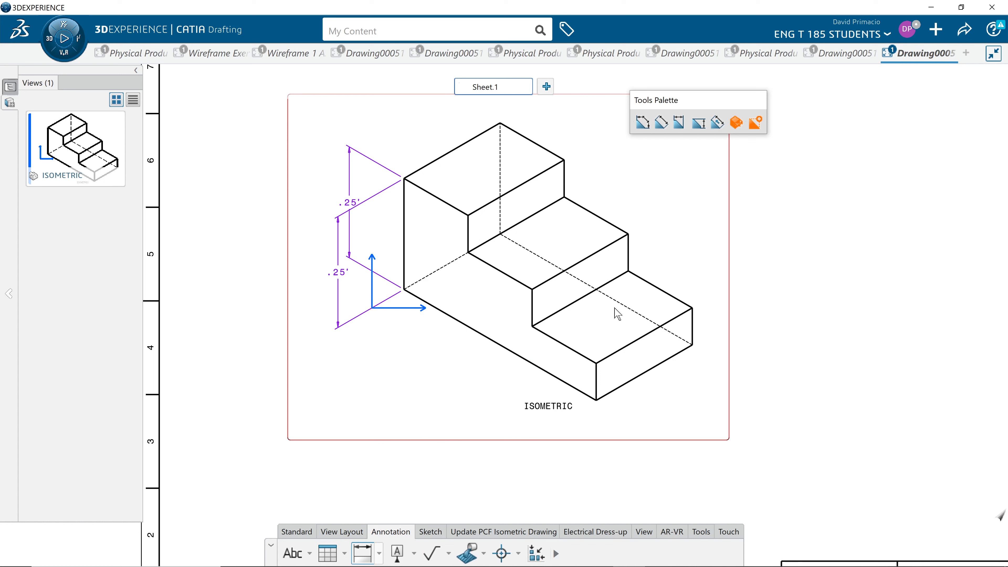
{"action": "left_click", "coordinate": [561, 379]}
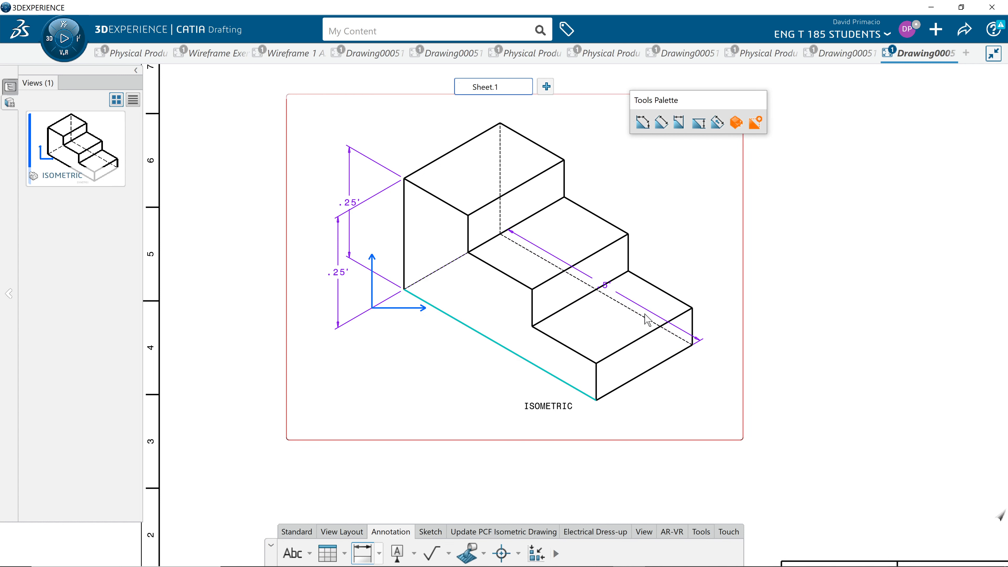
{"action": "left_click", "coordinate": [651, 322]}
{"action": "left_click", "coordinate": [722, 413]}
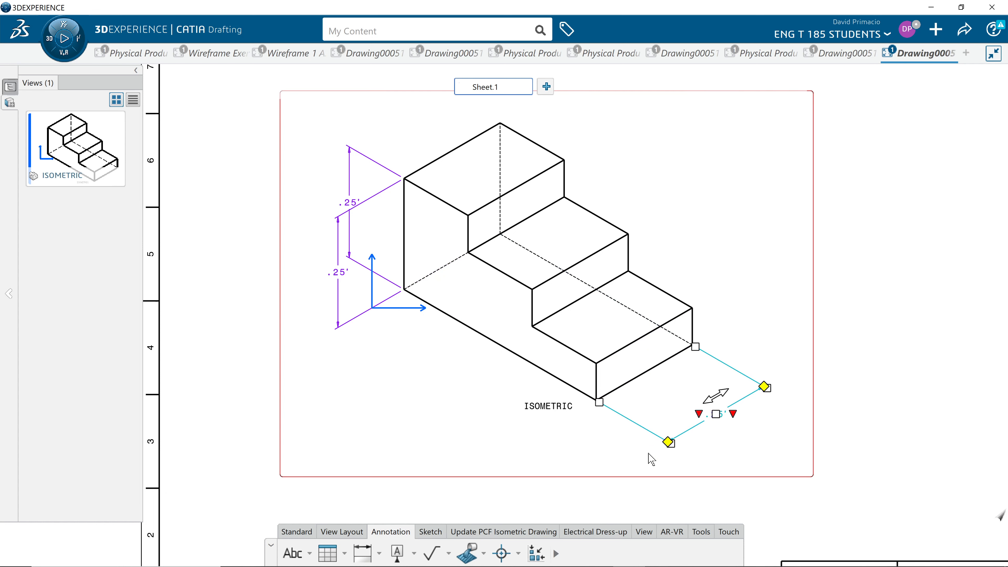
{"action": "left_click", "coordinate": [515, 469]}
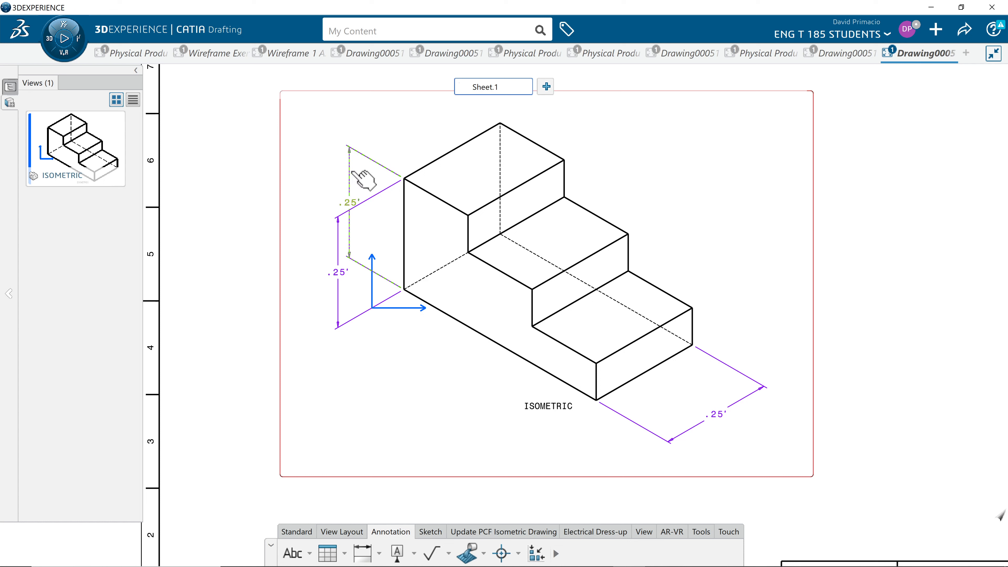
Move the first height dimension from the tall end of the block to beside the width dimension at the lowest step
{"action": "left_click_drag", "start_coordinate": [353, 178], "coordinate": [675, 409]}
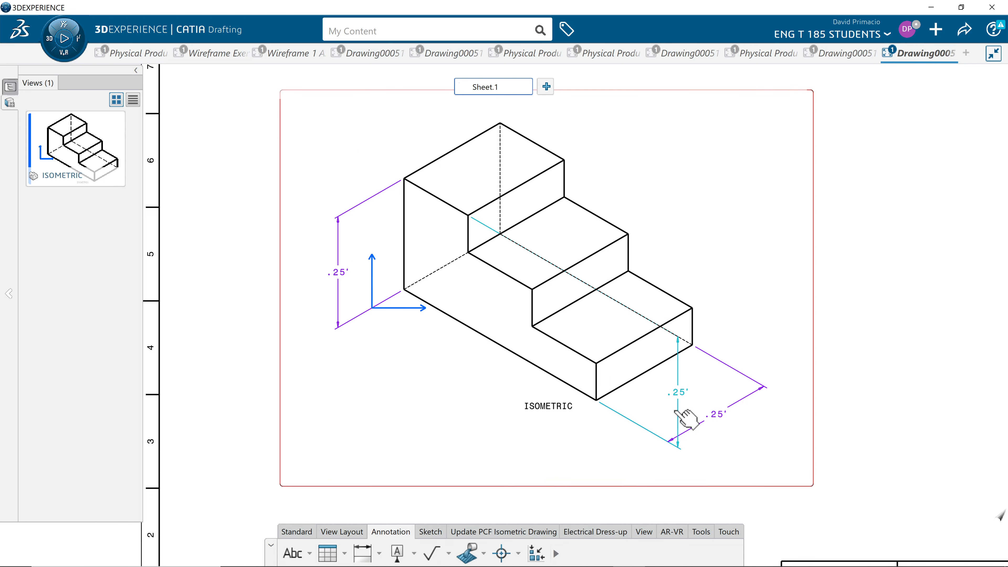
{"action": "left_click", "coordinate": [672, 410]}
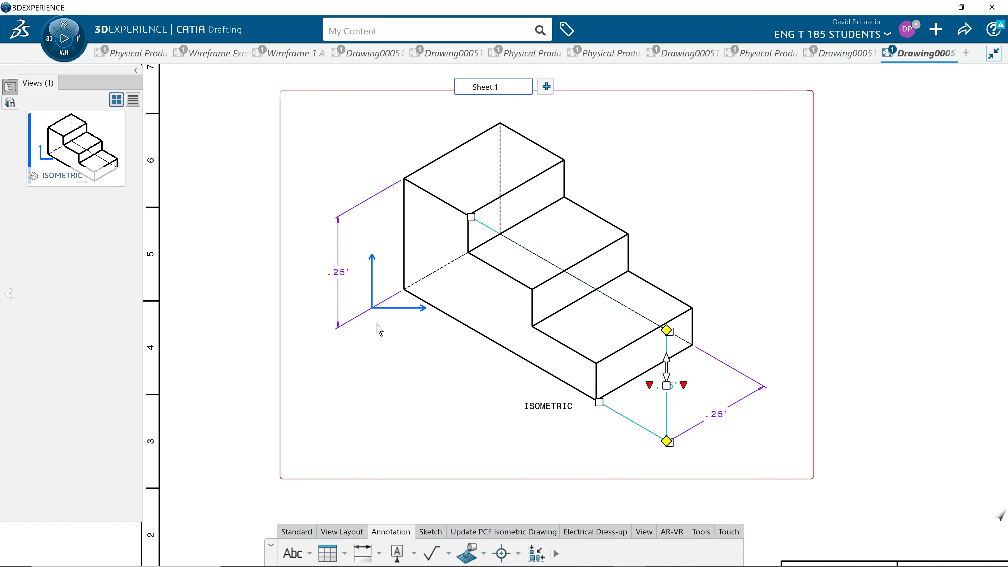
{"action": "left_click", "coordinate": [414, 389]}
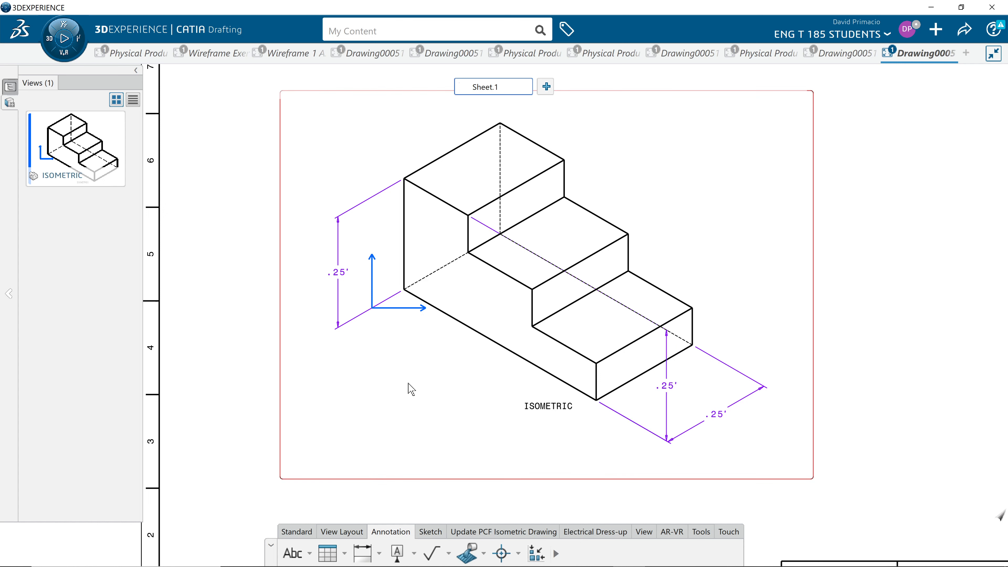
Undo the dimension move and all edge-to-edge dimensions on the isometric view
{"action": "key", "text": "ctrl+z"}
{"action": "key", "text": "ctrl+z"}
{"action": "key", "text": "ctrl+z"}
{"action": "key", "text": "ctrl+z"}
{"action": "key", "text": "ctrl+z"}
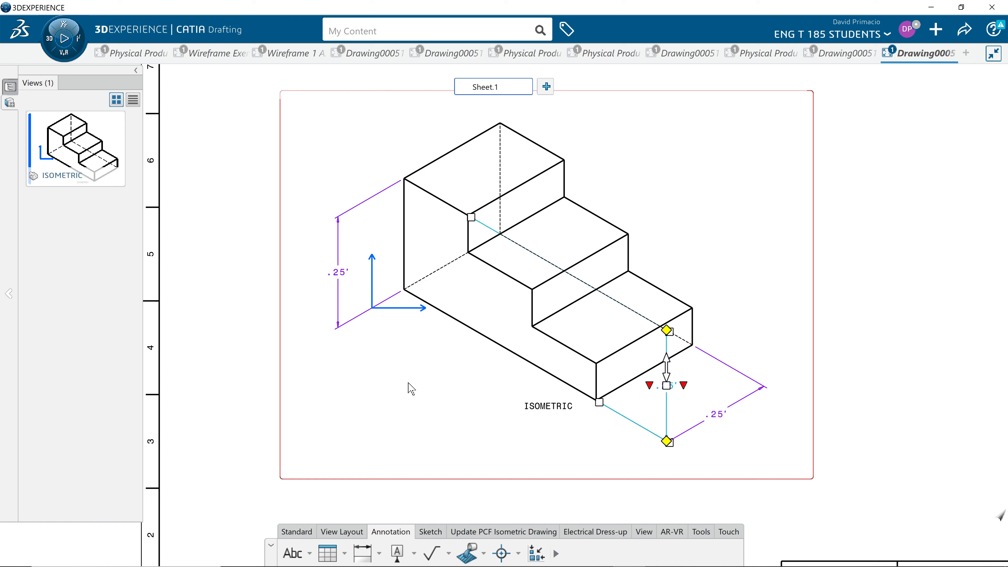
{"action": "key", "text": "ctrl+z"}
{"action": "key", "text": "ctrl+z"}
{"action": "key", "text": "ctrl+z"}
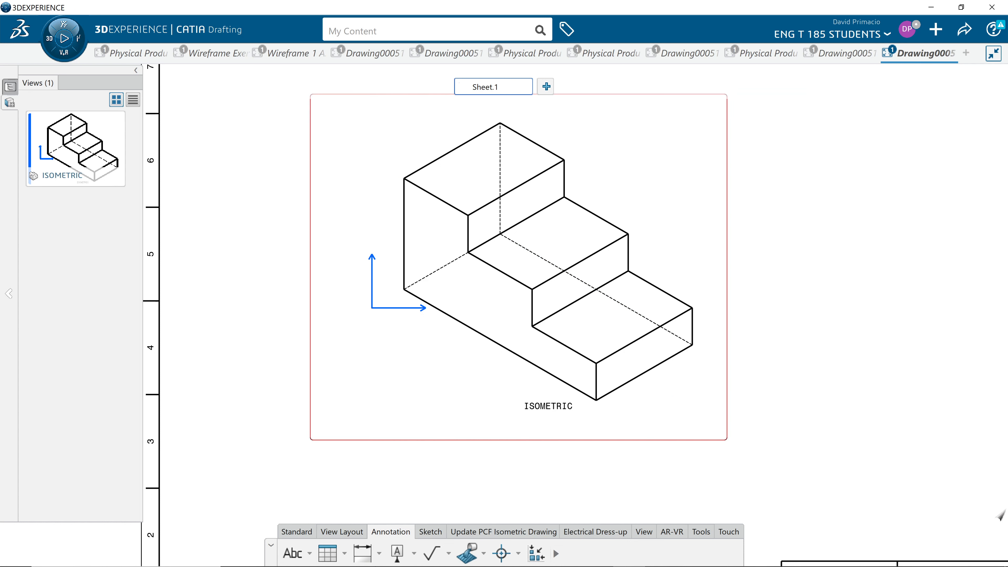
Dimension the full height of the block on its tall front vertical edge, placing the dimension outside the view geometry
{"action": "left_click", "coordinate": [368, 555]}
{"action": "left_click", "coordinate": [368, 555]}
{"action": "left_click", "coordinate": [362, 554]}
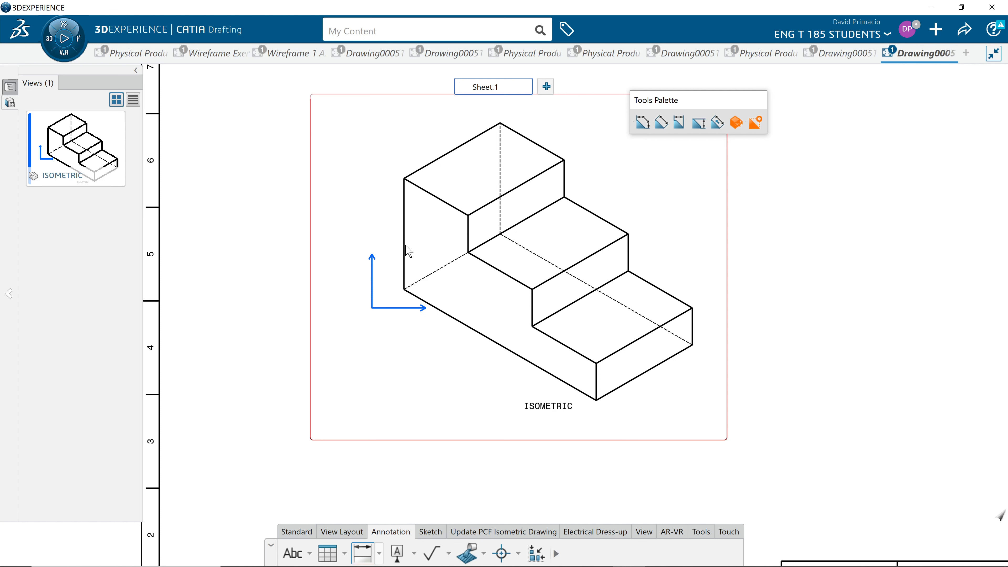
{"action": "left_click", "coordinate": [409, 250]}
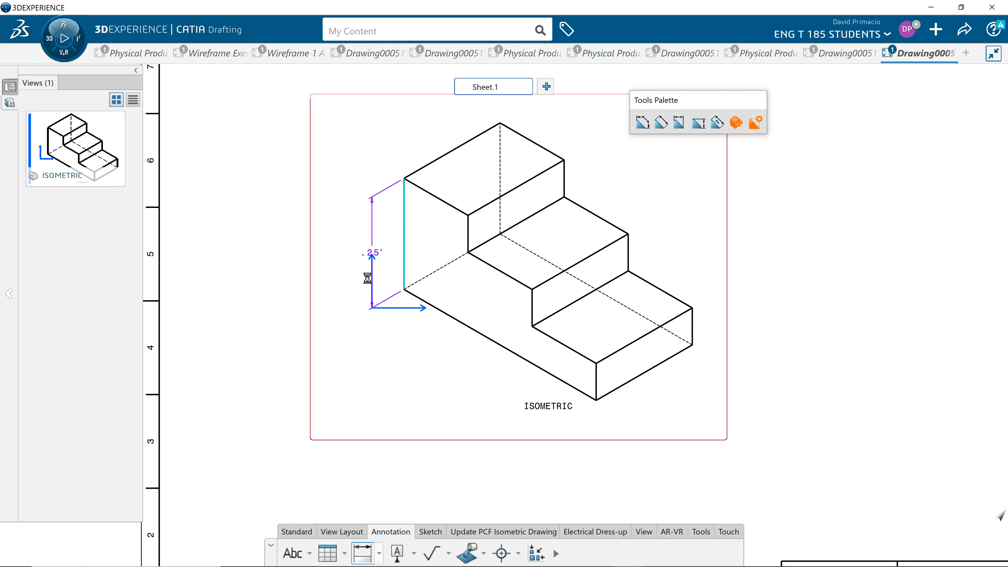
{"action": "left_click", "coordinate": [358, 288]}
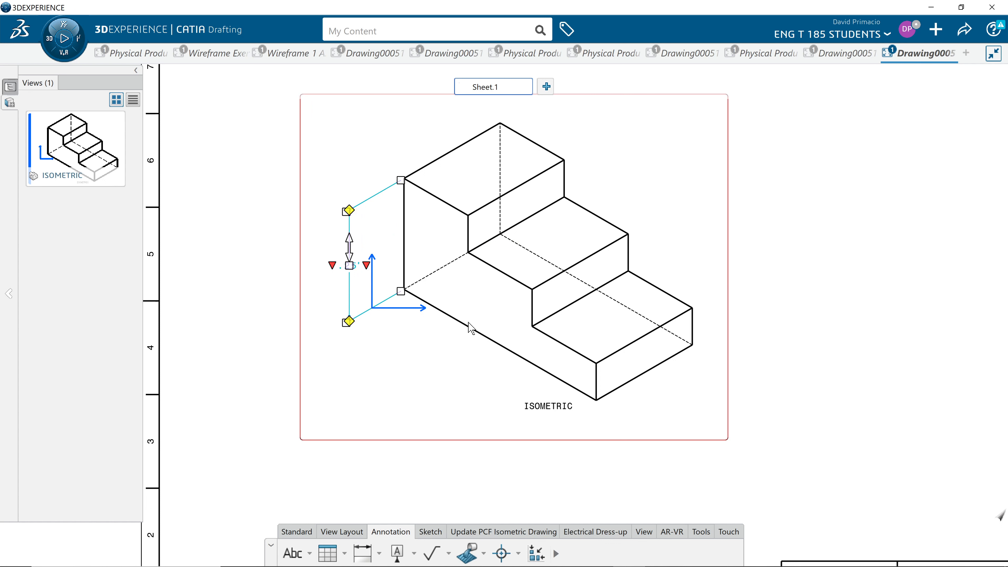
Dimension the overall length of the long bottom edge, placing the dimension below the block and lined up with the height dimension
{"action": "left_click", "coordinate": [478, 334]}
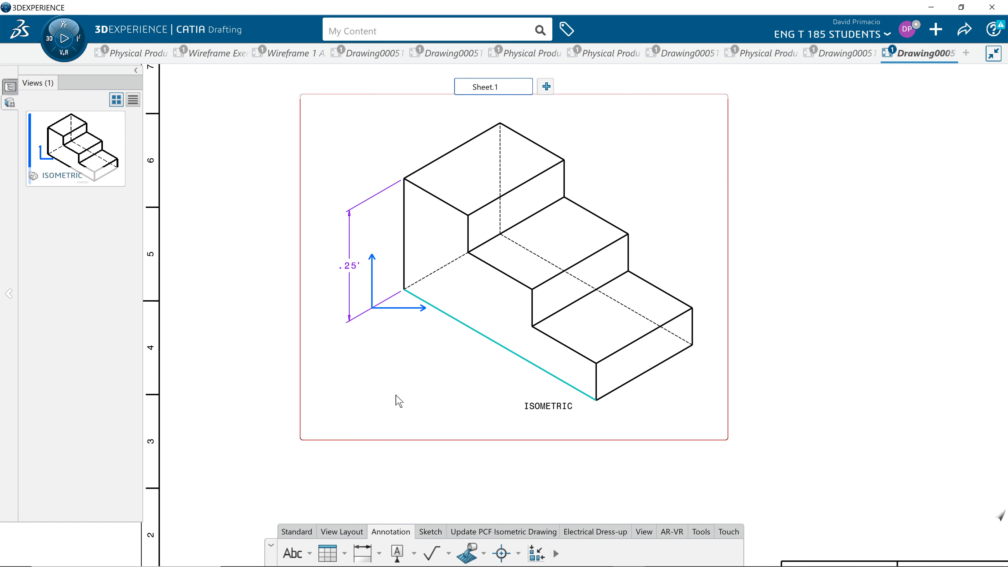
{"action": "left_click", "coordinate": [361, 553]}
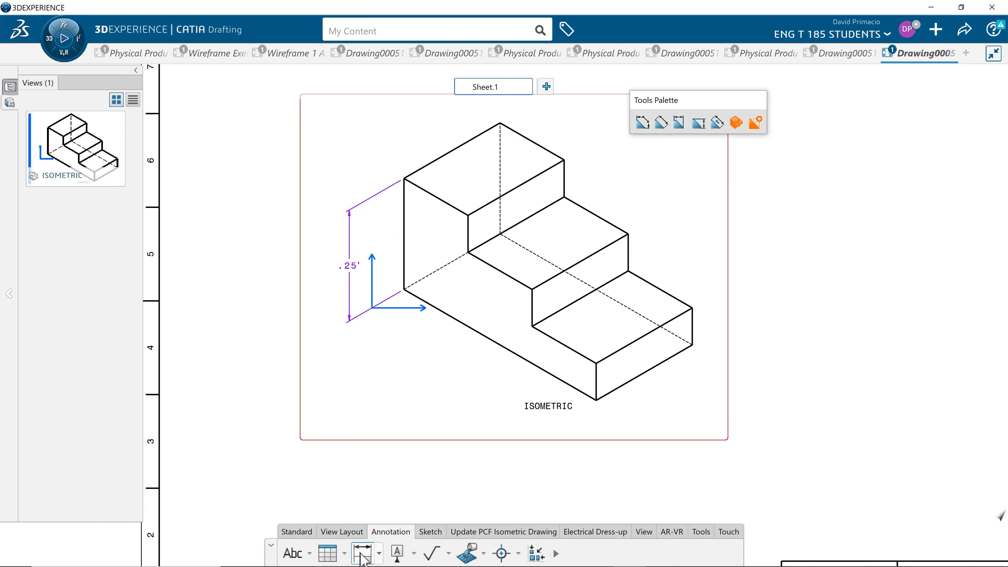
{"action": "left_click", "coordinate": [498, 343]}
{"action": "left_click", "coordinate": [460, 398]}
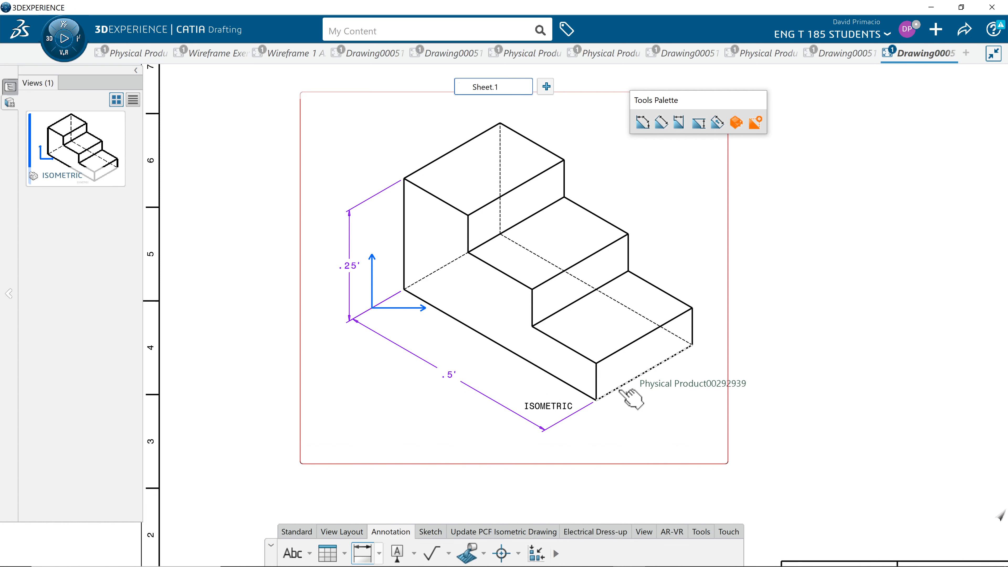
Dimension the width of the block along the bottom edge of the lowest step, placing the dimension outside the view geometry
{"action": "left_click", "coordinate": [636, 378]}
{"action": "left_click", "coordinate": [655, 422]}
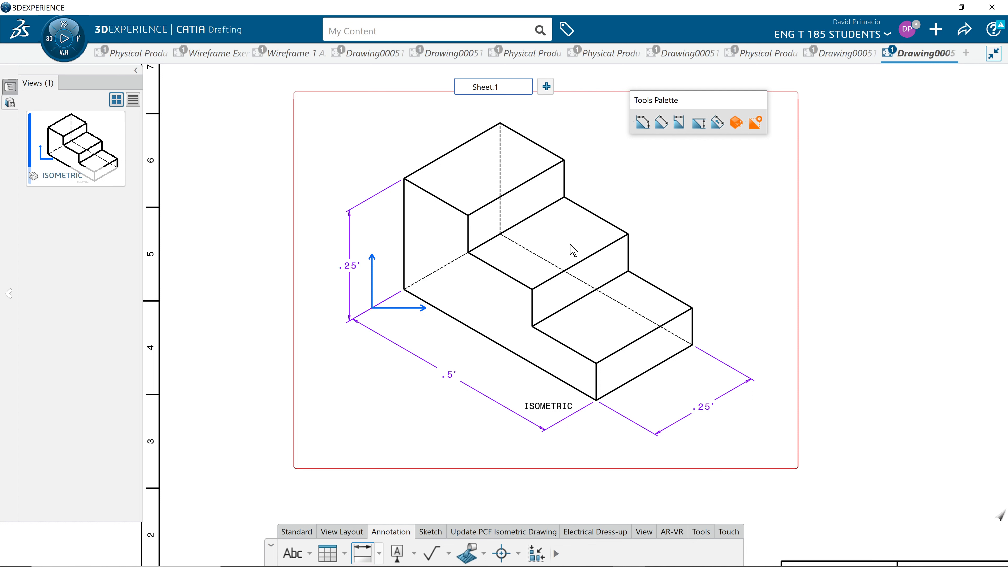
{"action": "left_click", "coordinate": [366, 550]}
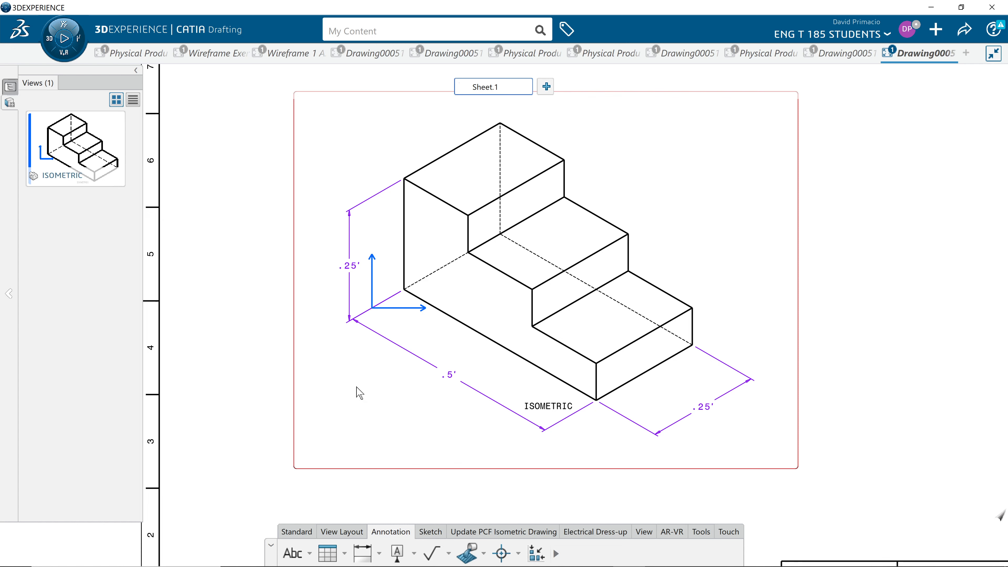
Turn off hidden lines and pattern in the isometric view's generation properties
{"action": "key", "text": "ctrl+a"}
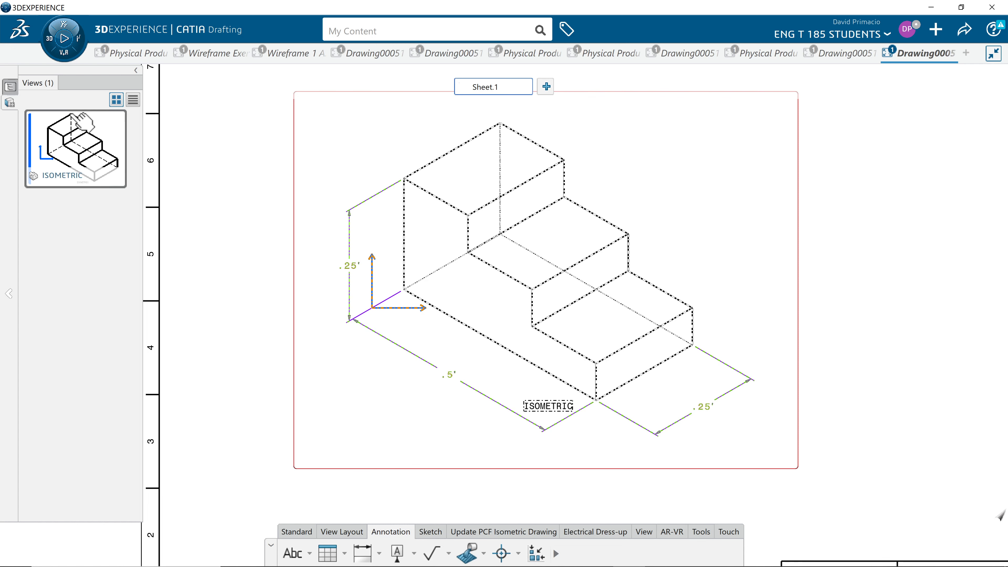
{"action": "left_click", "coordinate": [9, 87]}
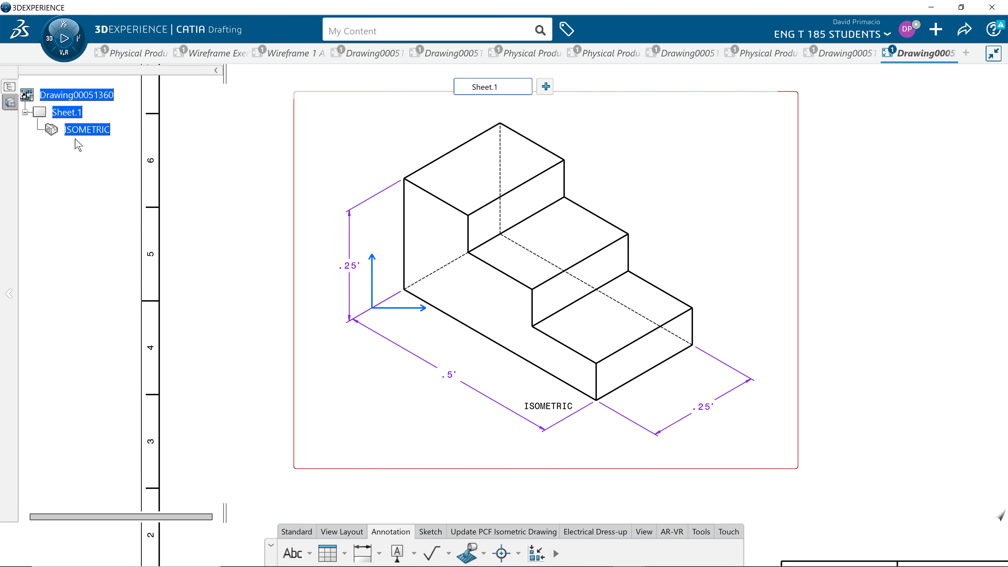
{"action": "right_click", "coordinate": [91, 130]}
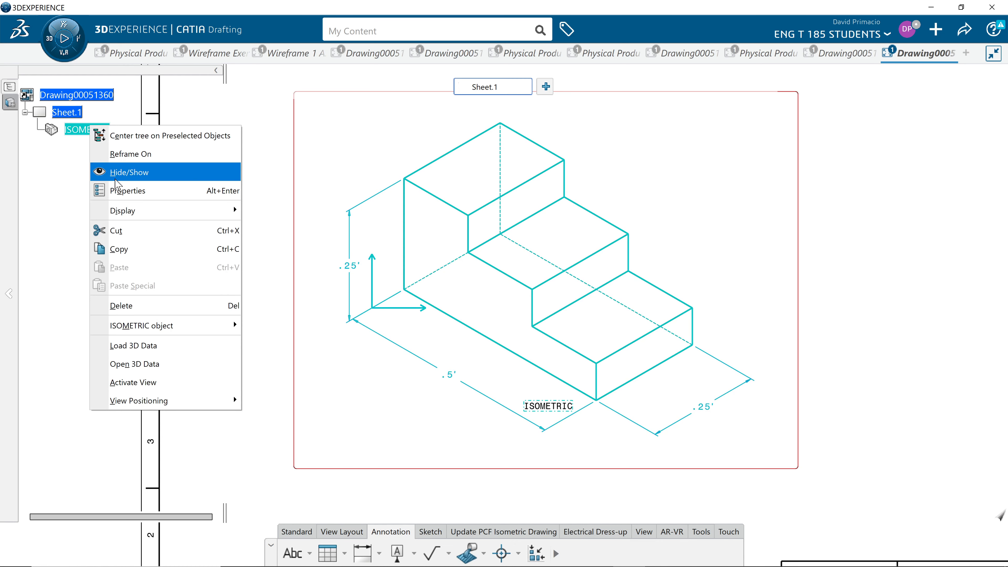
{"action": "left_click", "coordinate": [119, 191]}
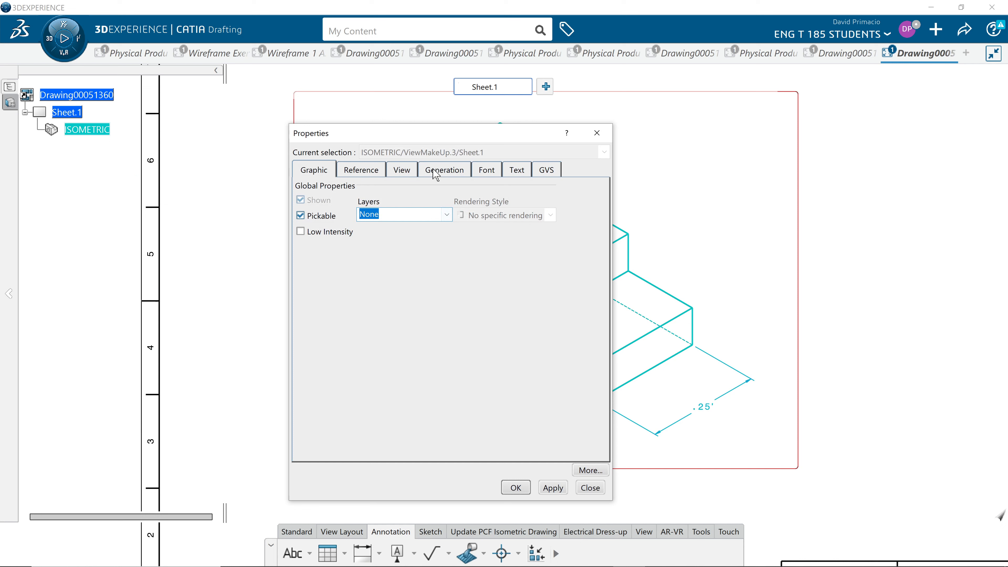
{"action": "left_click", "coordinate": [435, 171]}
{"action": "left_click", "coordinate": [308, 217]}
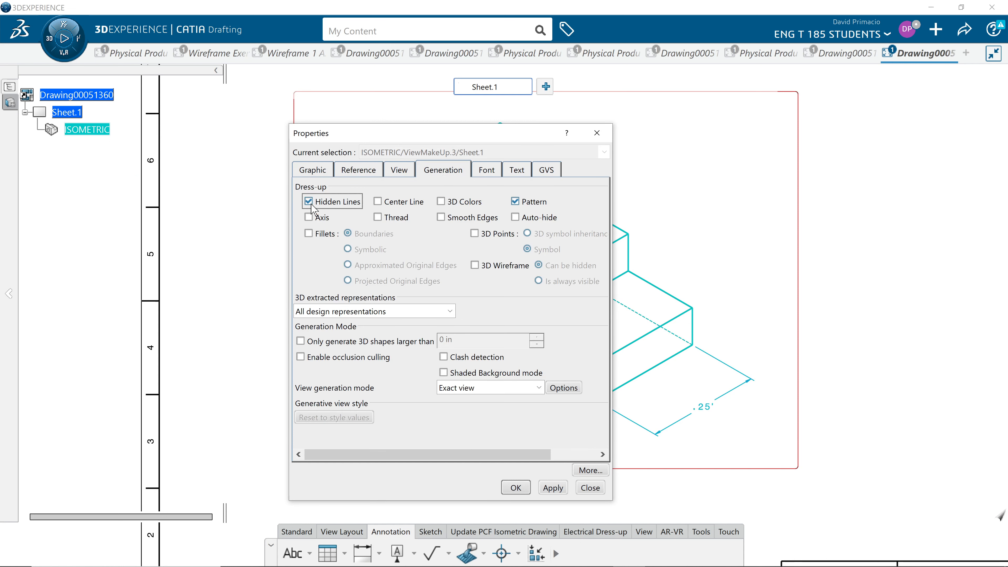
{"action": "left_click", "coordinate": [309, 202]}
{"action": "left_click", "coordinate": [515, 201]}
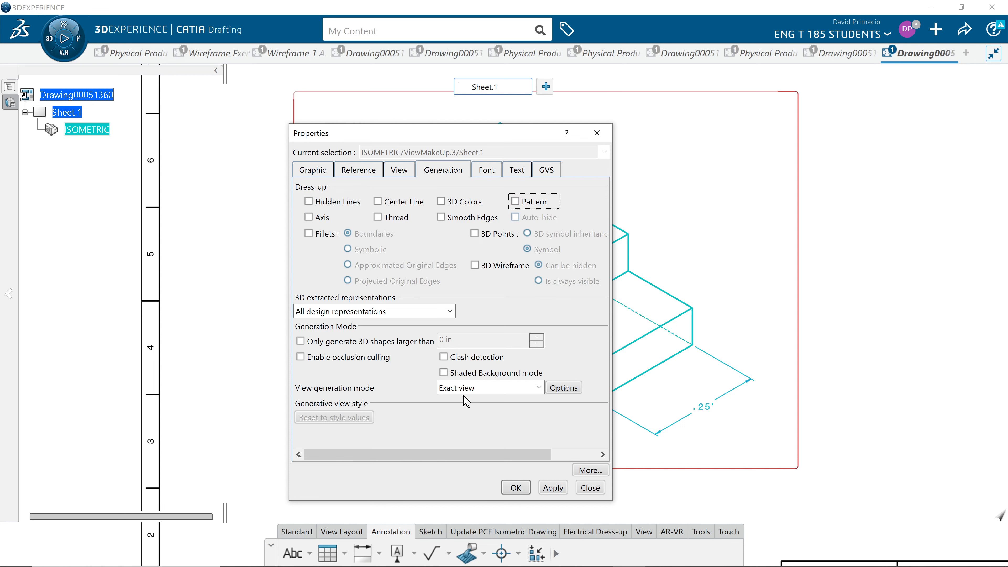
{"action": "left_click", "coordinate": [515, 488]}
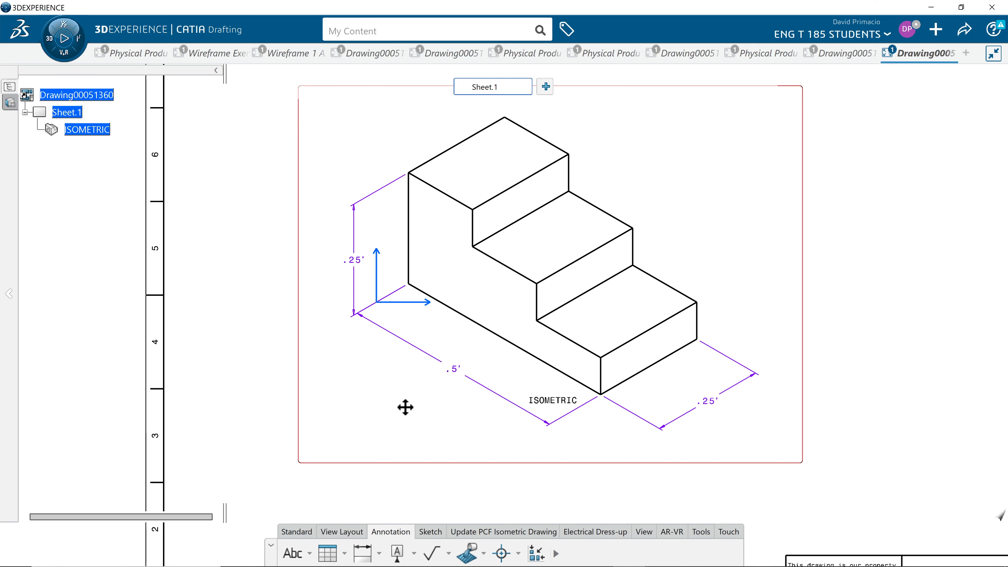
Move the ISOMETRIC view label clear of the geometry, to below the length dimension
{"action": "left_click_drag", "start_coordinate": [565, 403], "coordinate": [470, 433]}
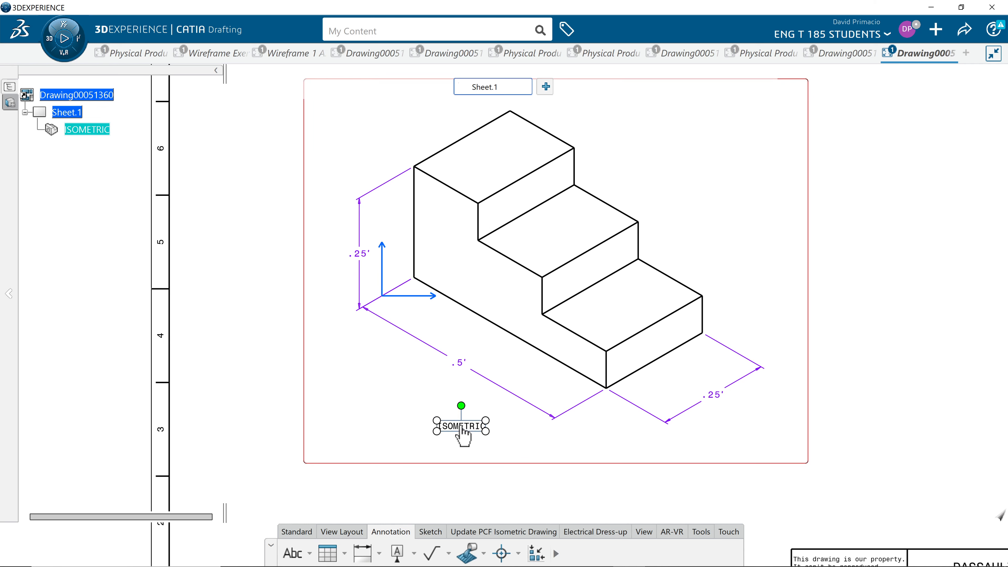
{"action": "left_click", "coordinate": [384, 375]}
{"action": "scroll", "coordinate": [368, 356], "scroll_direction": "down", "scroll_amount": 3}
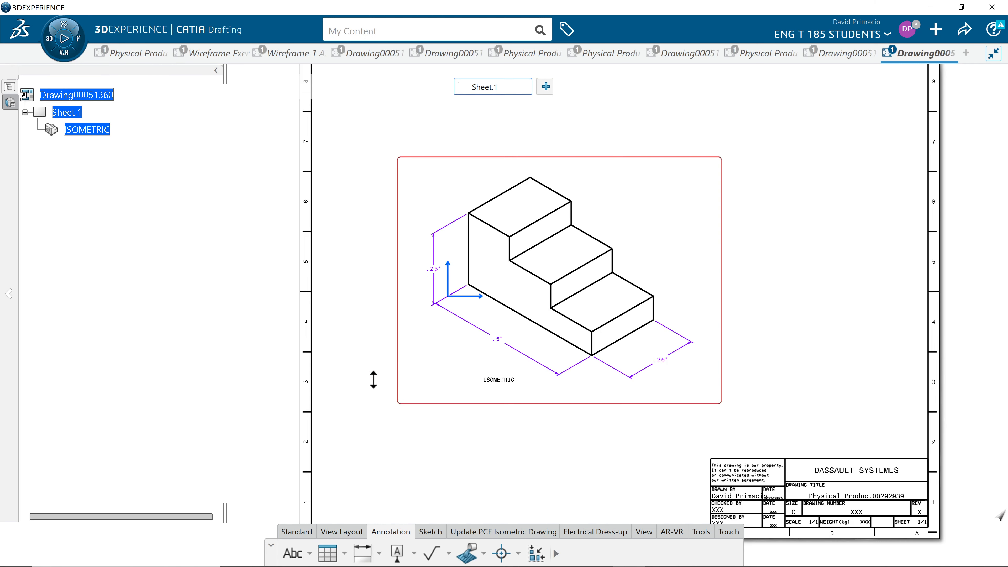
{"action": "mouse_move", "coordinate": [457, 310]}
{"action": "middle_mouse_down"}
{"action": "mouse_move", "coordinate": [432, 326]}
{"action": "mouse_move", "coordinate": [438, 310]}
{"action": "middle_mouse_up"}
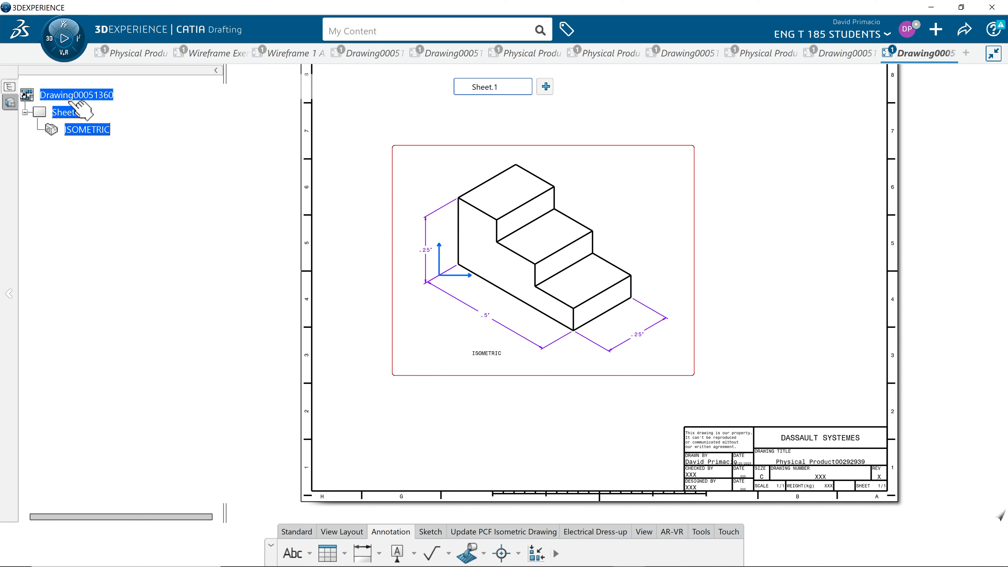
Make the sheet active for editing instead of the isometric view, and hide the view frames
{"action": "right_click", "coordinate": [69, 113]}
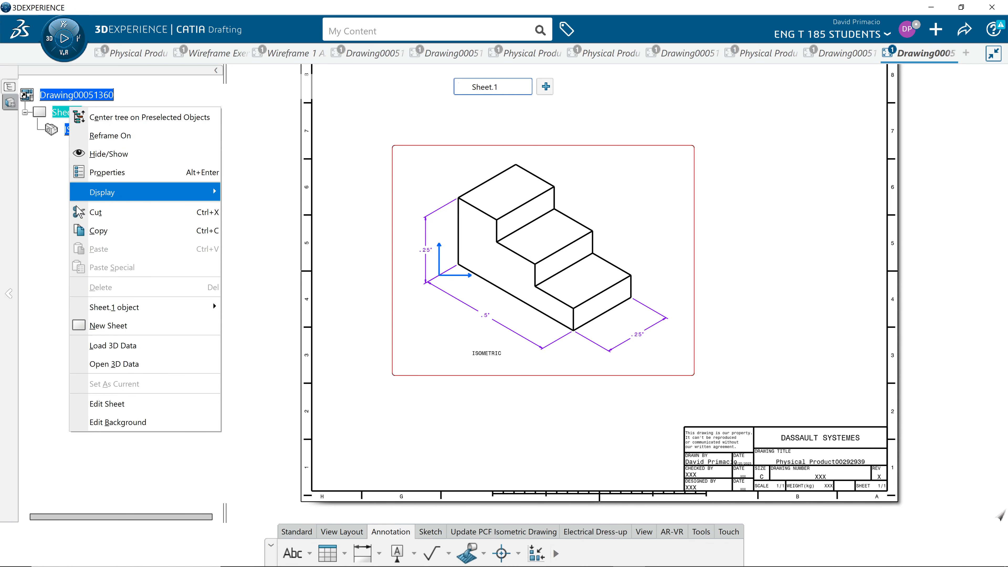
{"action": "left_click", "coordinate": [114, 403]}
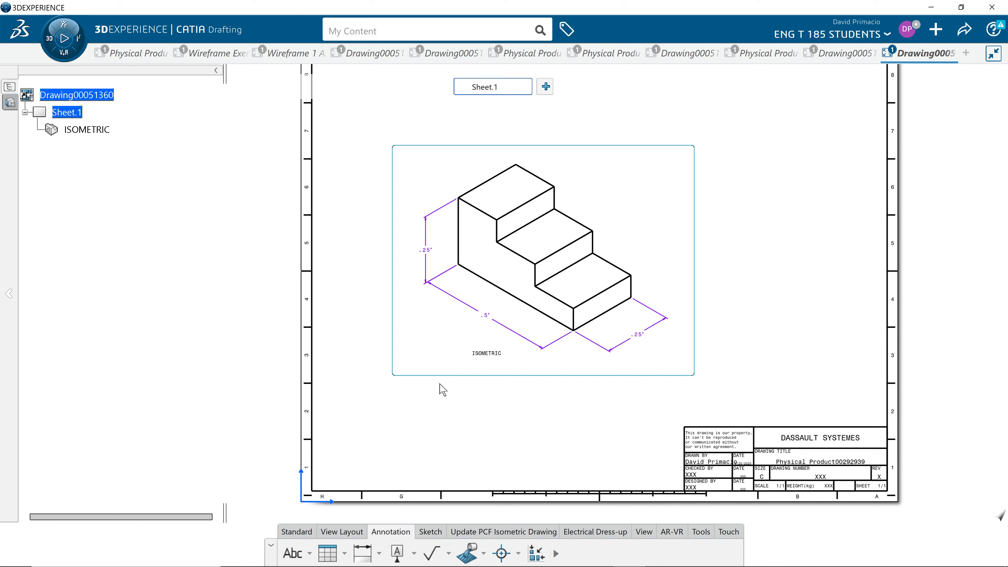
{"action": "left_click", "coordinate": [644, 532]}
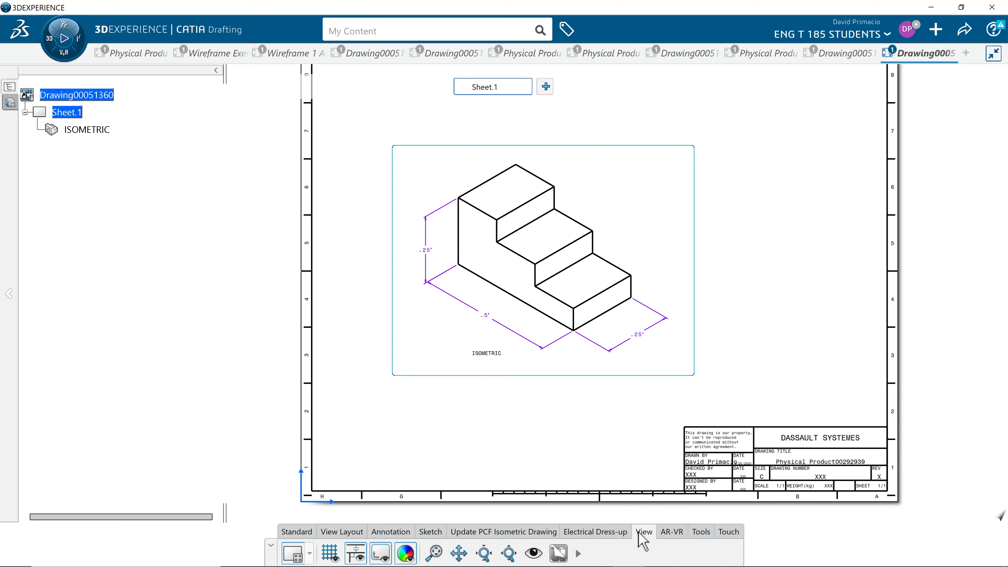
{"action": "left_click", "coordinate": [381, 554]}
{"action": "middle_click_drag", "start_coordinate": [504, 407], "coordinate": [466, 407]}
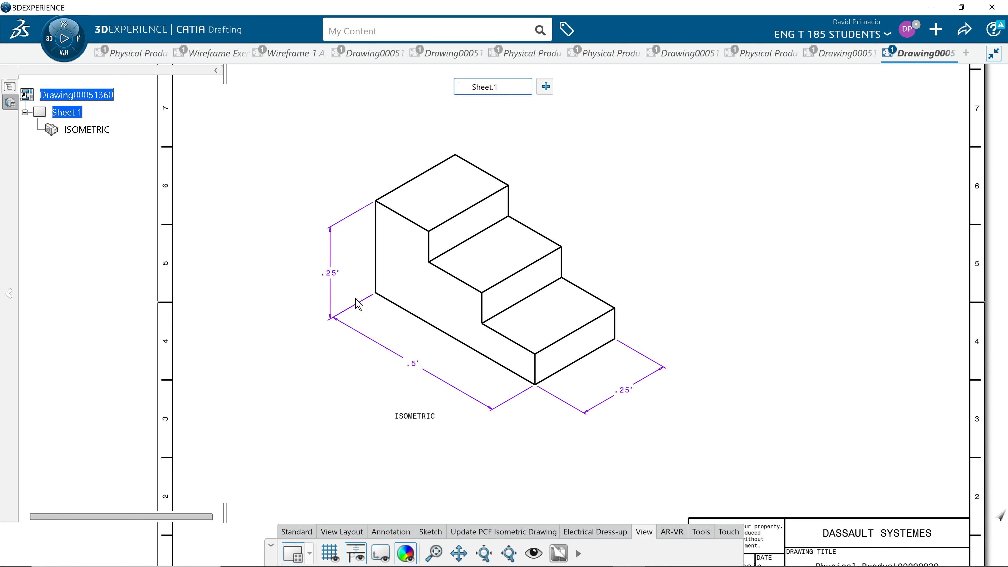
Set the value format of all three dimensions in the isometric view to NUM.DINC with a precision of 0.0001
{"action": "left_click_drag", "start_coordinate": [262, 117], "coordinate": [718, 468]}
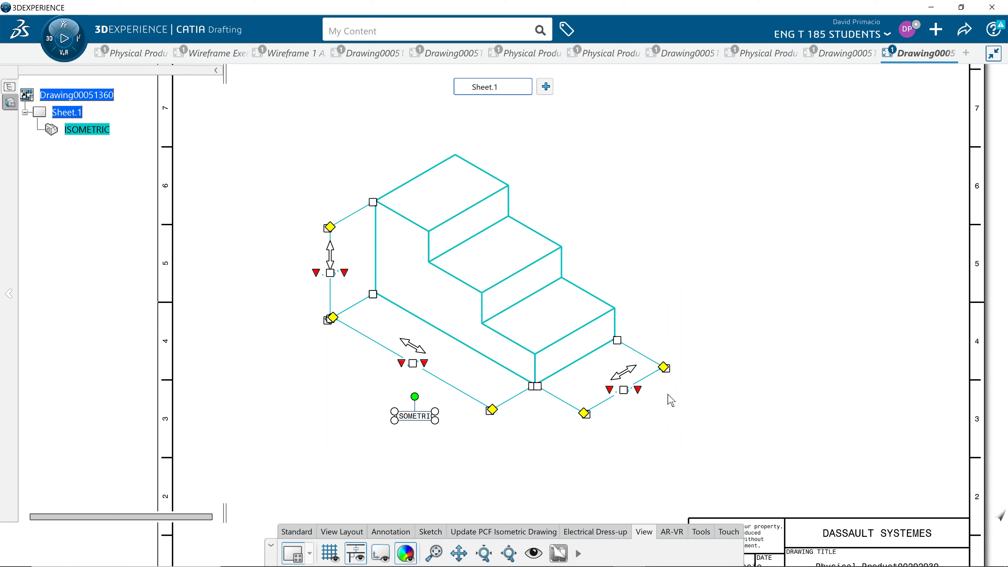
{"action": "right_click", "coordinate": [651, 373]}
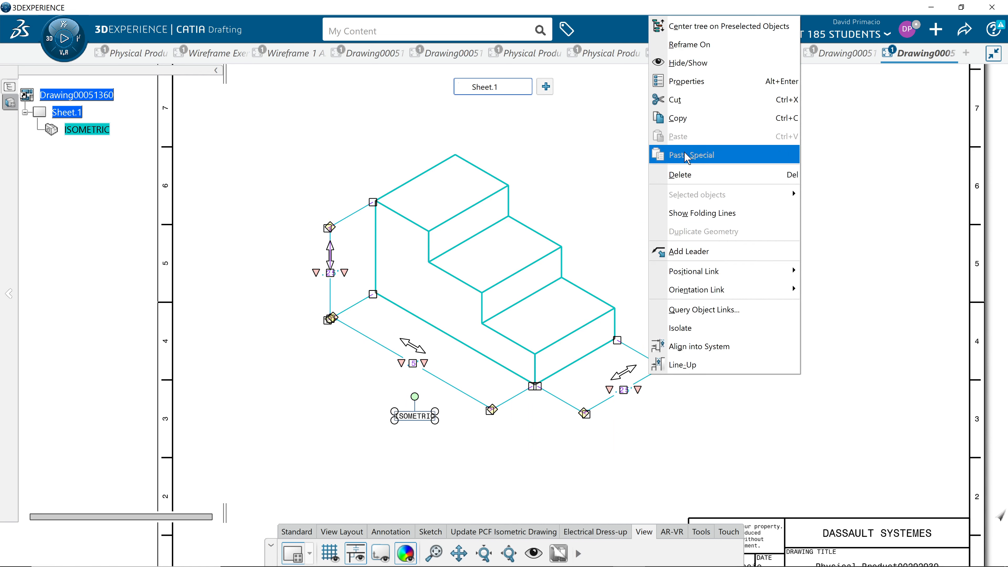
{"action": "left_click", "coordinate": [700, 81]}
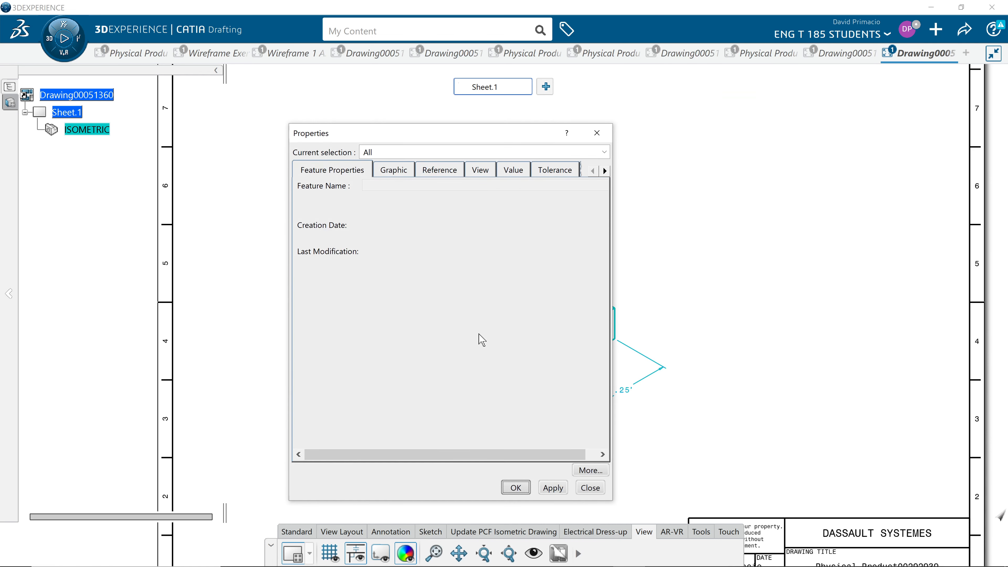
{"action": "left_click", "coordinate": [508, 171]}
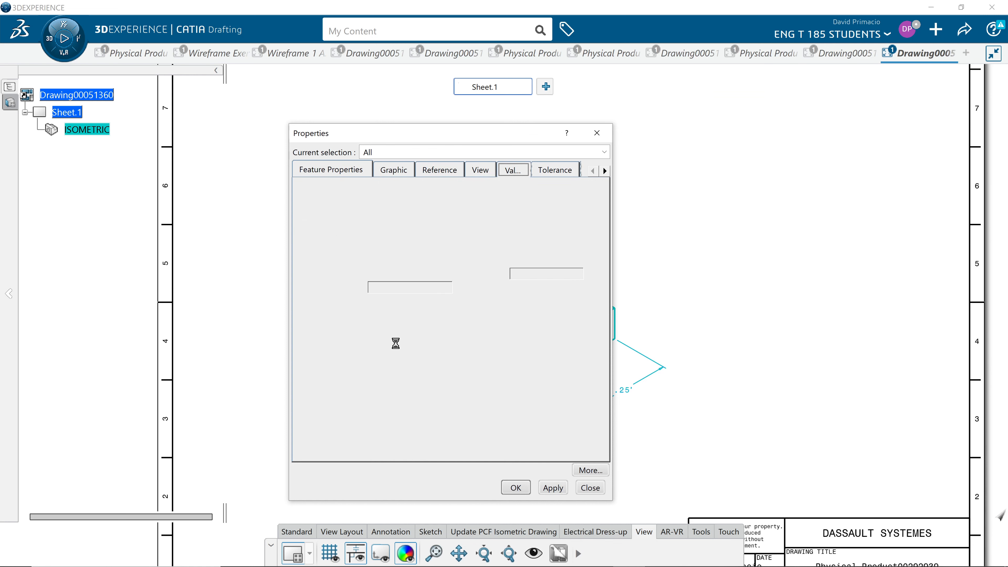
{"action": "left_click", "coordinate": [397, 385]}
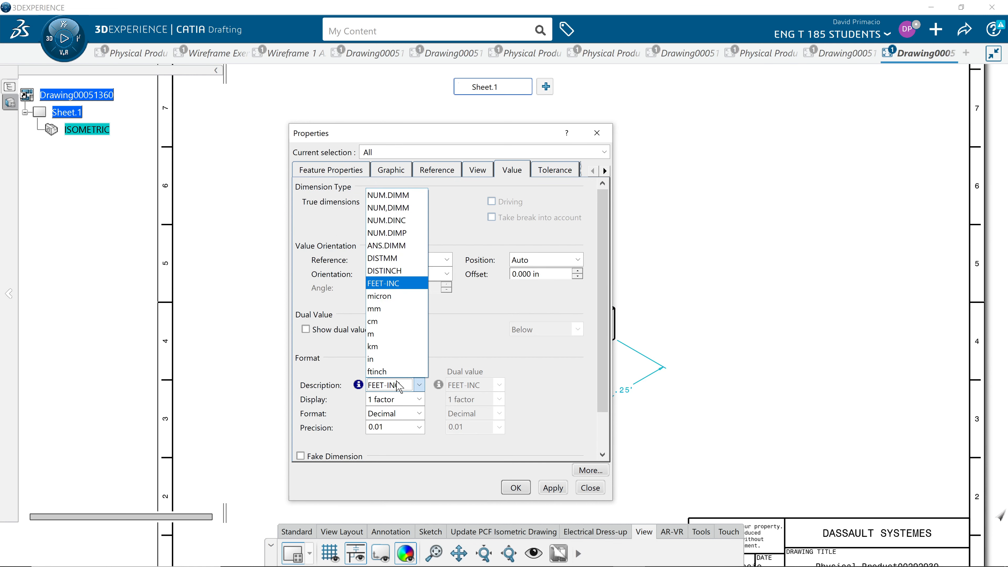
{"action": "left_click", "coordinate": [397, 220]}
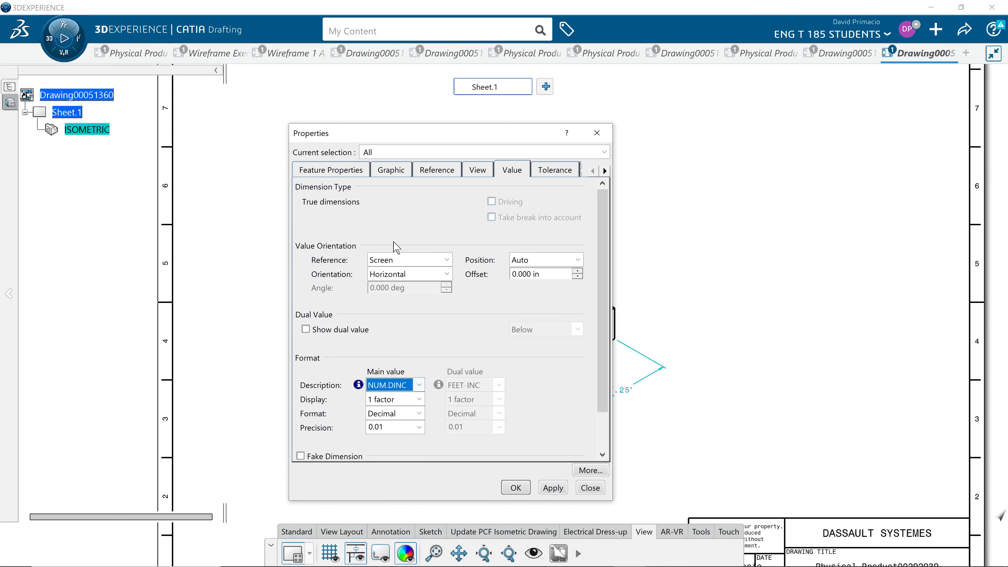
{"action": "left_click", "coordinate": [419, 428]}
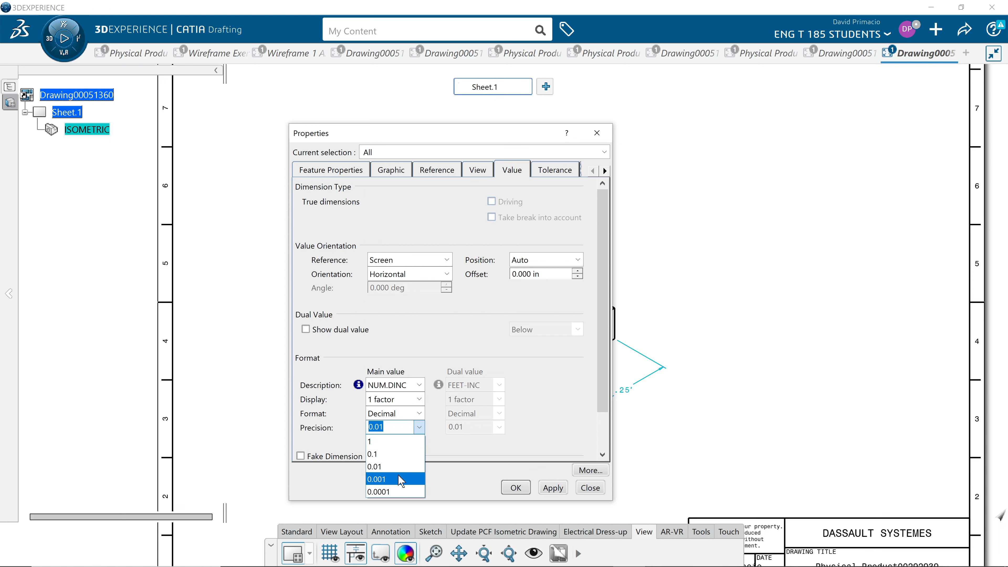
{"action": "left_click", "coordinate": [392, 492]}
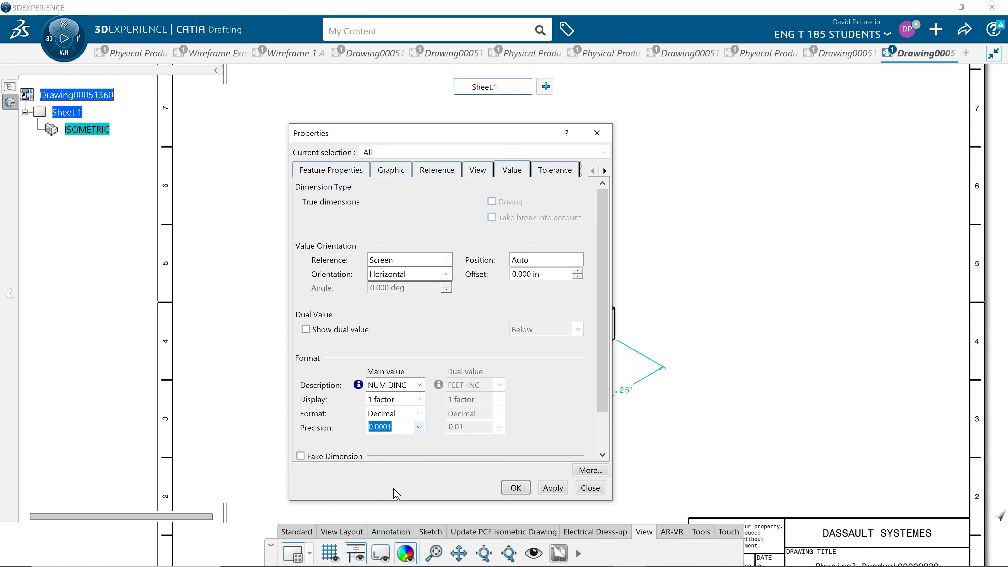
{"action": "left_click", "coordinate": [553, 487]}
{"action": "left_click", "coordinate": [516, 488]}
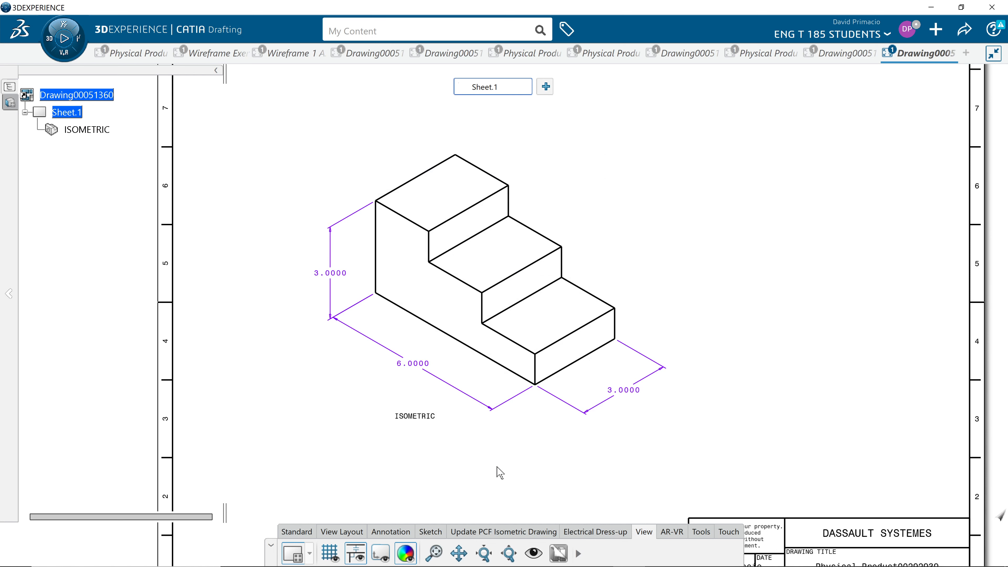
Enclose the width dimension at the lowest step in parentheses by adding "(" before and ")" after its value
{"action": "middle_click_drag", "start_coordinate": [497, 467], "coordinate": [503, 453]}
{"action": "middle_click_drag", "start_coordinate": [504, 449], "coordinate": [500, 452]}
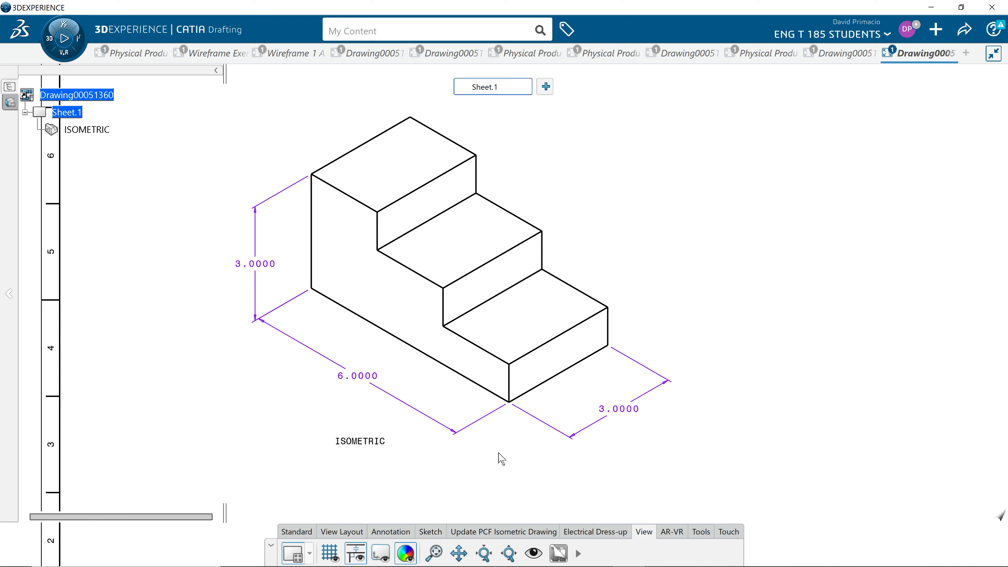
{"action": "left_click", "coordinate": [624, 413]}
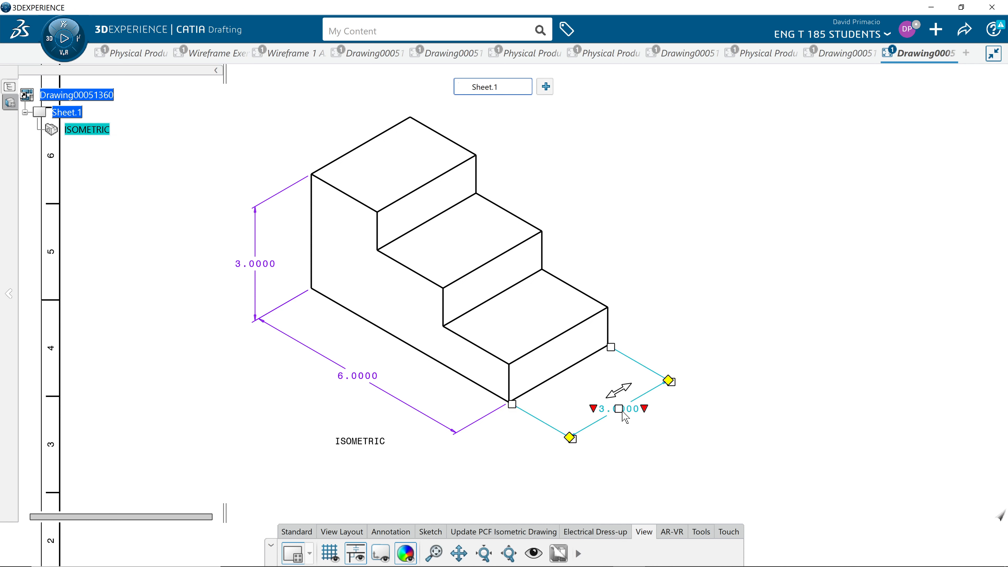
{"action": "left_click", "coordinate": [593, 410]}
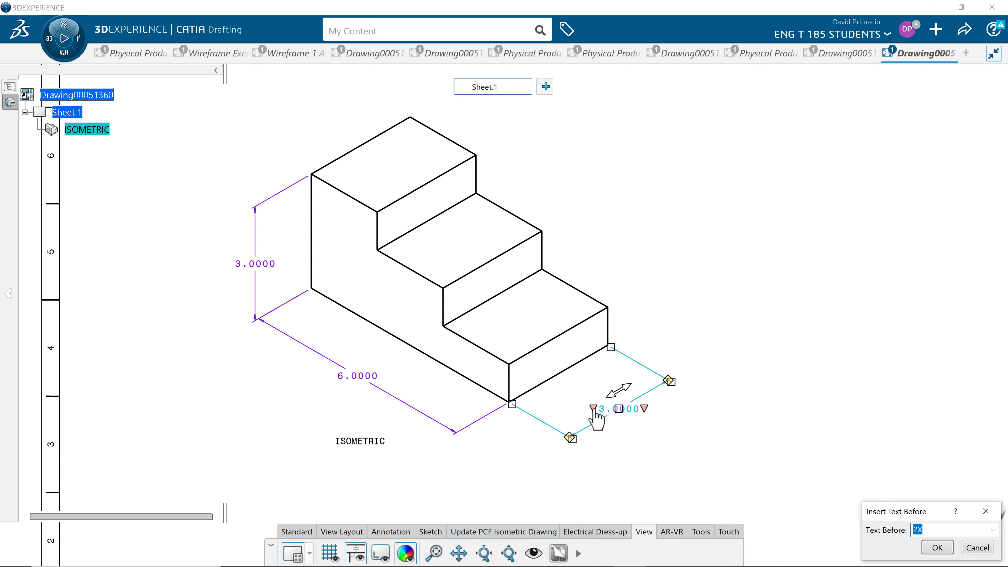
{"action": "type", "text": "("}
{"action": "left_click", "coordinate": [926, 545]}
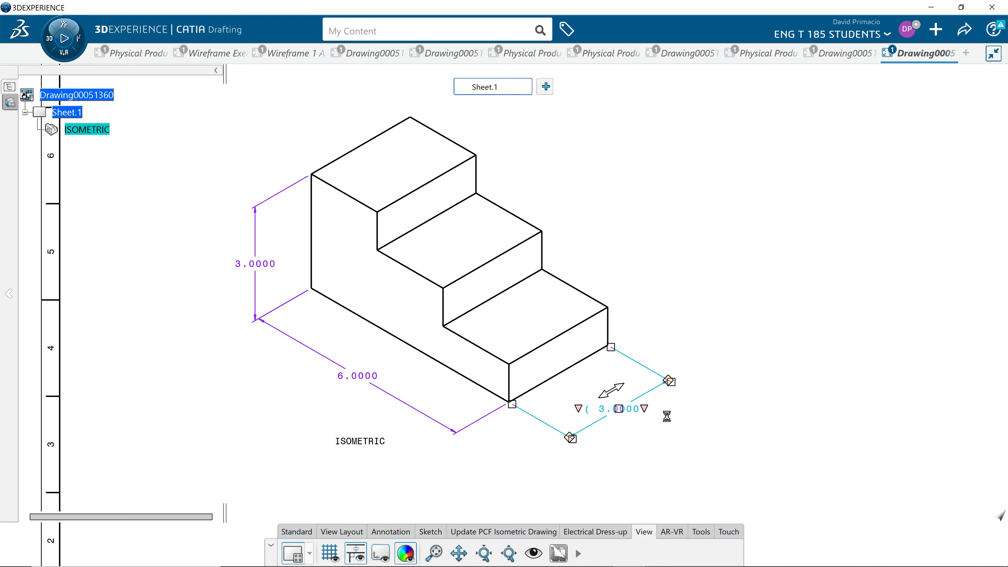
{"action": "left_click", "coordinate": [644, 409]}
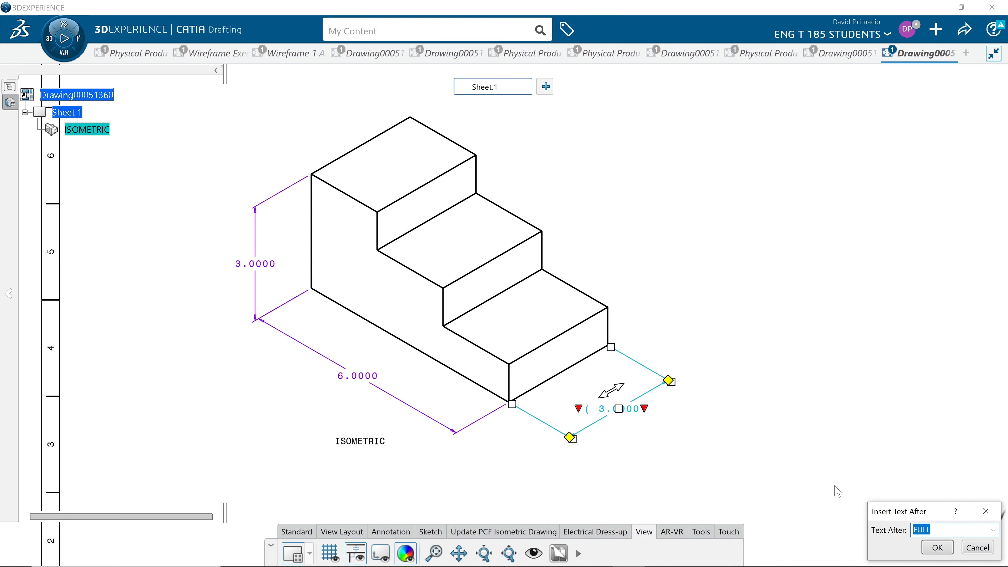
{"action": "type", "text": ")"}
{"action": "key", "text": "Return"}
{"action": "left_click", "coordinate": [901, 493]}
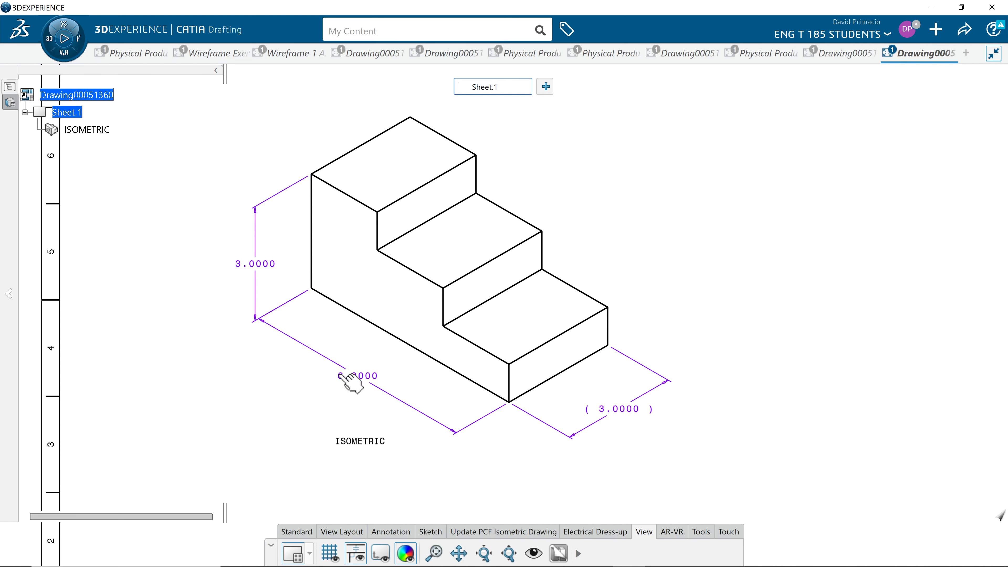
Add the text REF after the value of the overall length dimension
{"action": "left_click", "coordinate": [352, 377]}
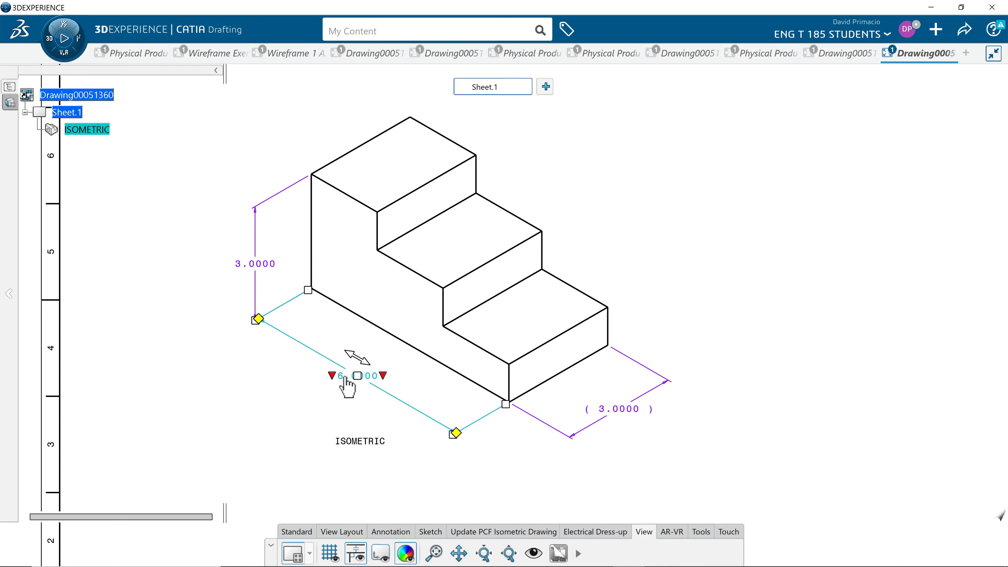
{"action": "left_click", "coordinate": [383, 376]}
{"action": "type", "text": "ref"}
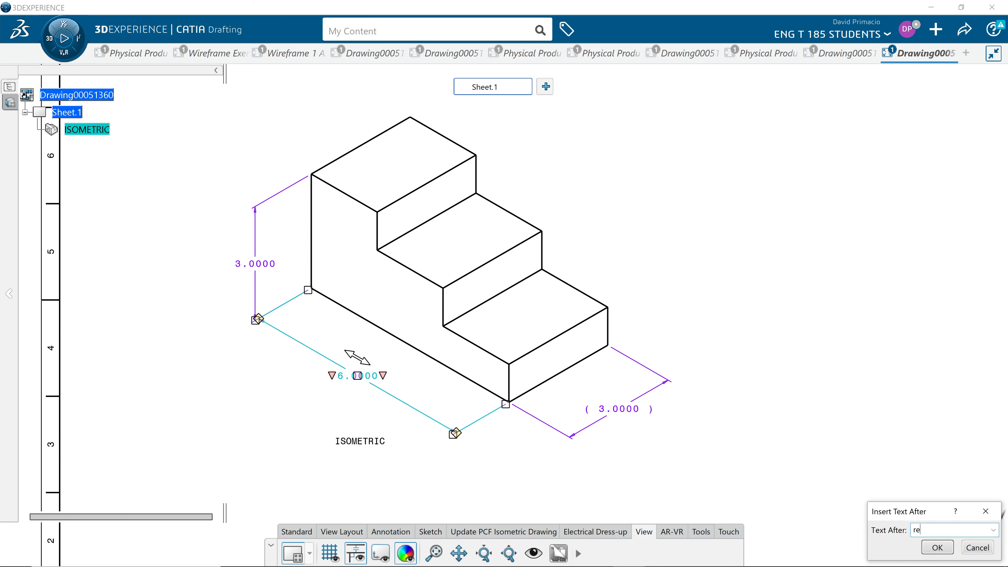
{"action": "key", "text": "Caps_Lock"}
{"action": "key", "text": "BackSpace"}
{"action": "key", "text": "BackSpace"}
{"action": "key", "text": "BackSpace"}
{"action": "type", "text": "REF"}
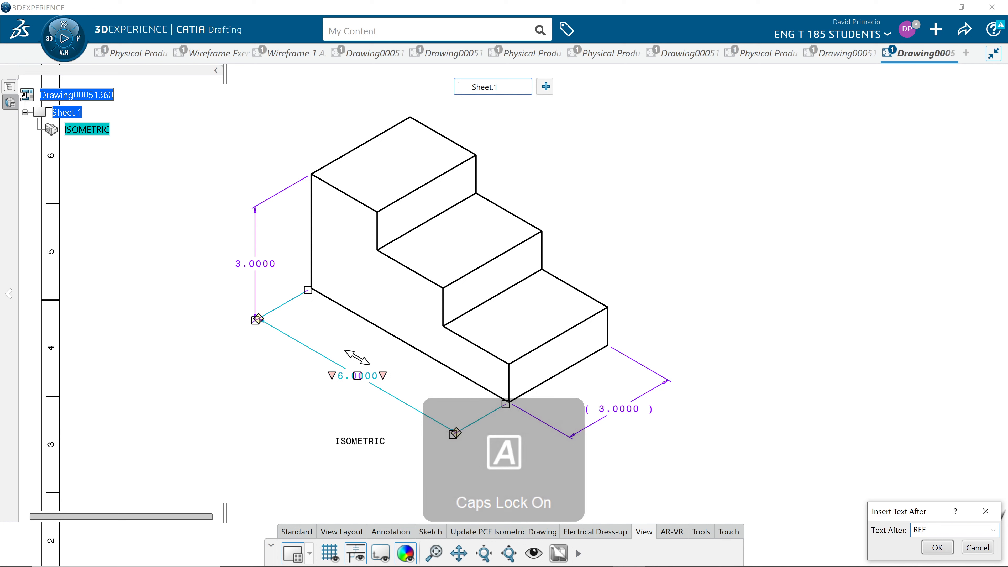
{"action": "key", "text": "Return"}
{"action": "left_click", "coordinate": [328, 416]}
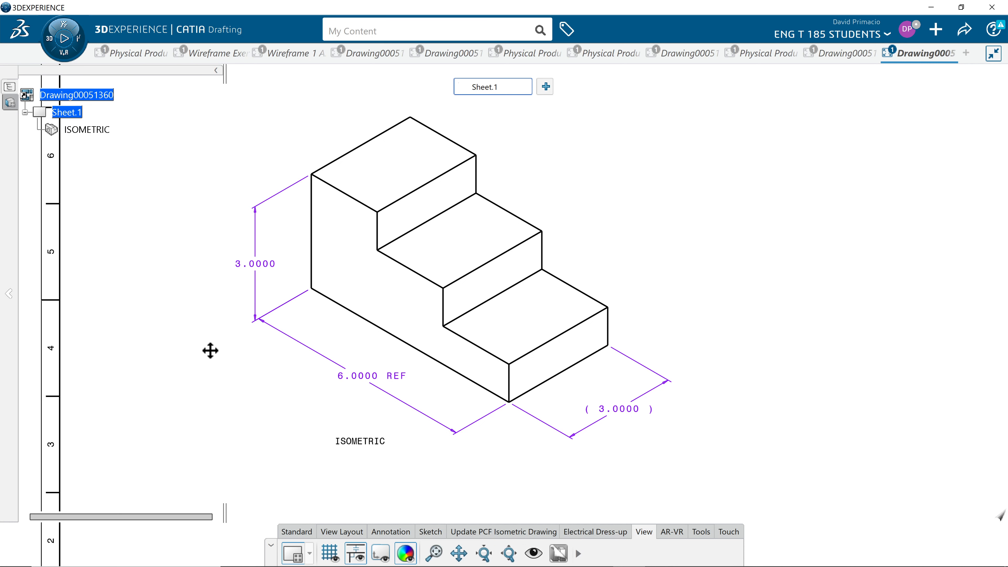
{"action": "mouse_move", "coordinate": [210, 351]}
{"action": "middle_mouse_down"}
{"action": "mouse_move", "coordinate": [257, 362]}
{"action": "mouse_move", "coordinate": [247, 351]}
{"action": "mouse_move", "coordinate": [271, 352]}
{"action": "middle_mouse_up"}
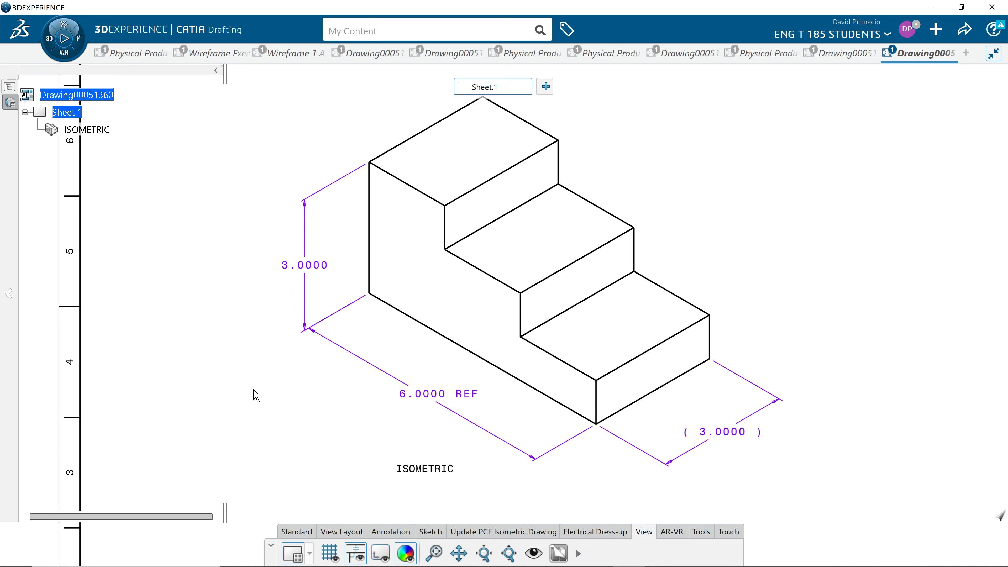
{"action": "middle_click_drag", "start_coordinate": [301, 385], "coordinate": [266, 392]}
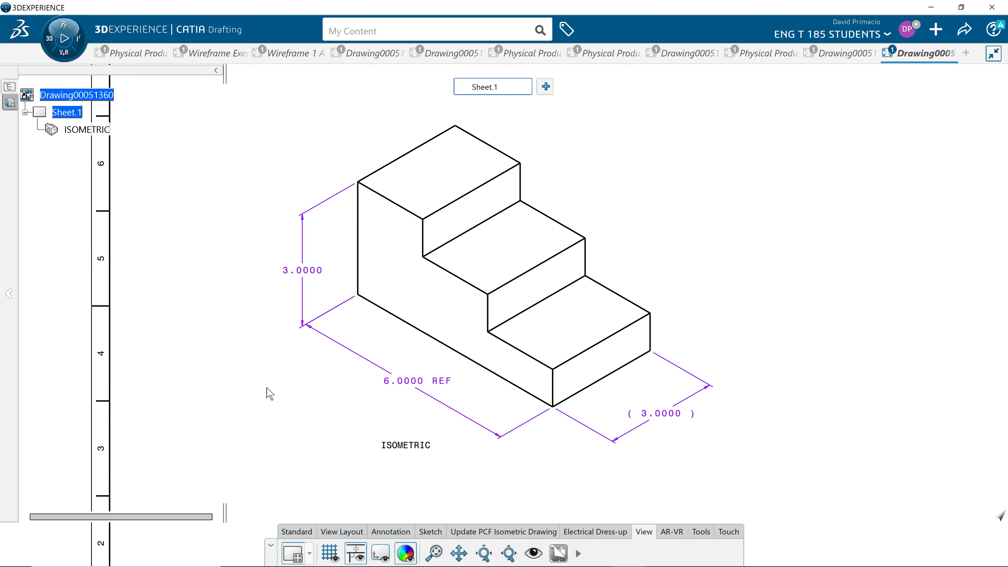